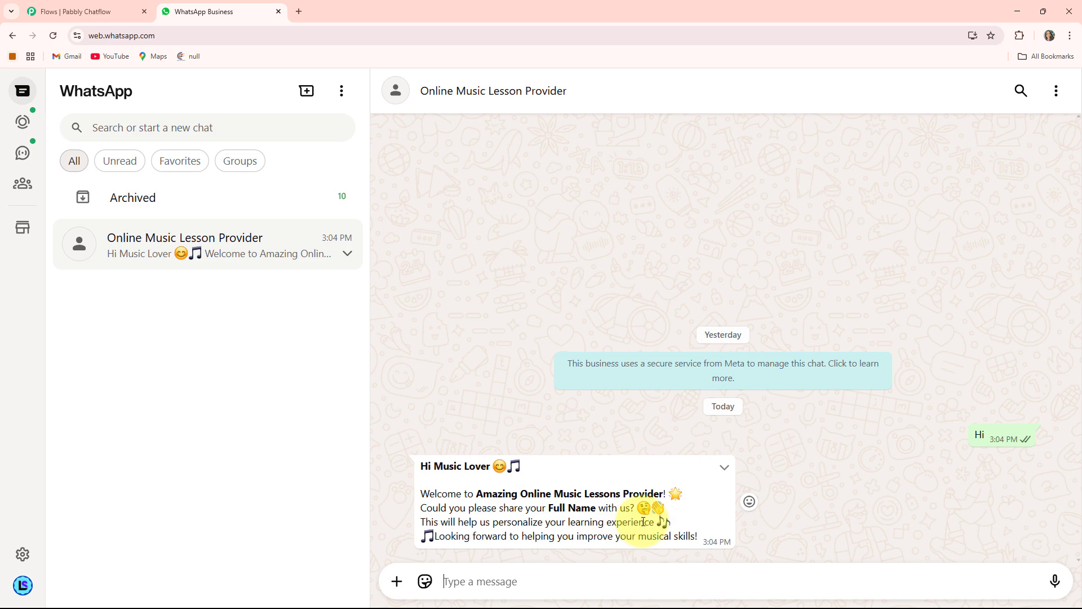
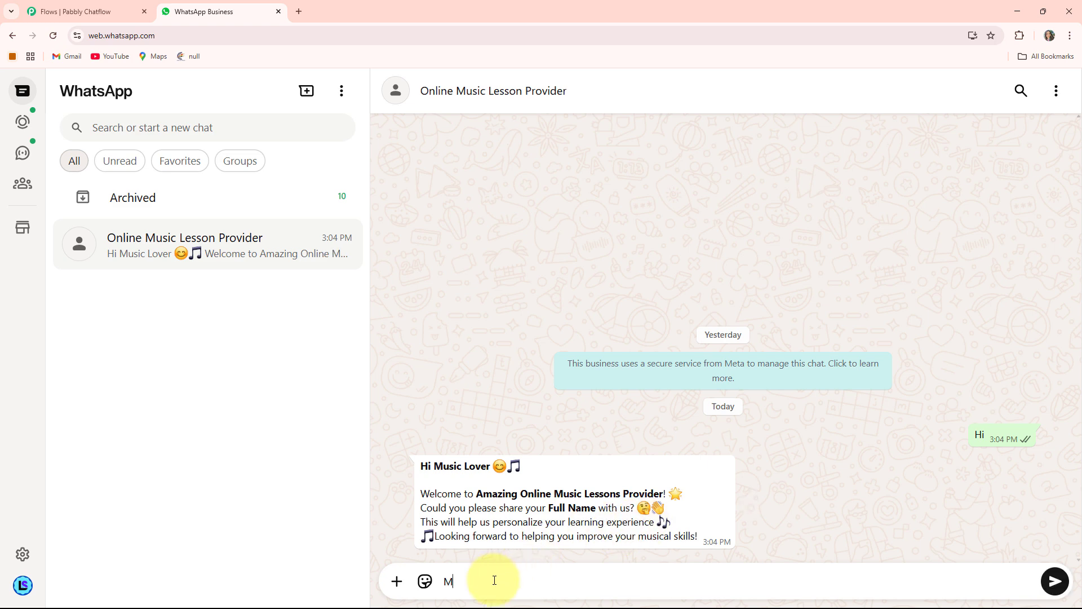
- Reply to the music lesson chatbot with the customer's full name
key("Return")
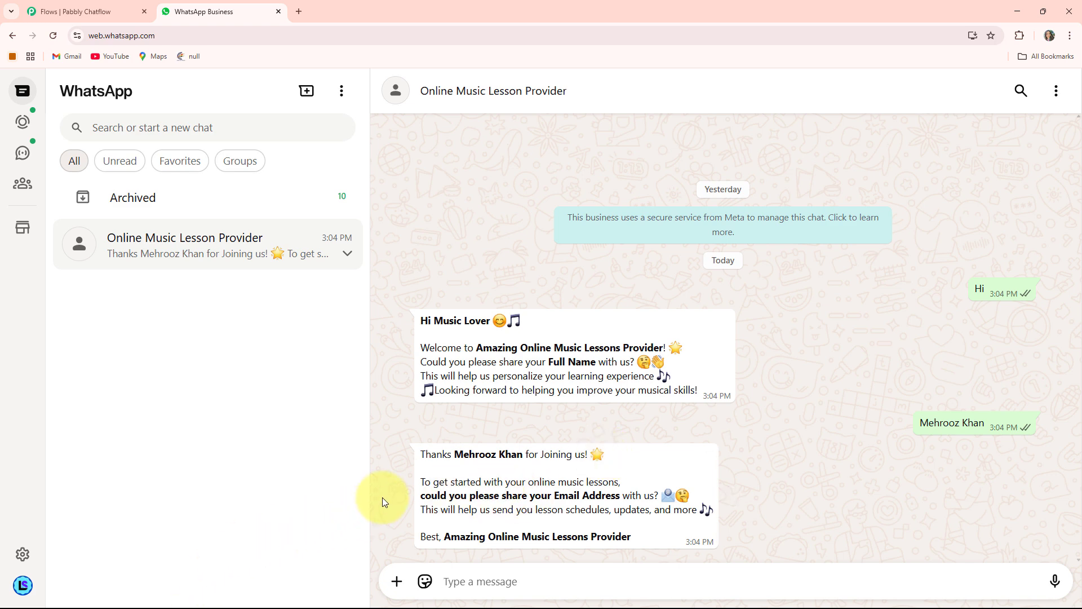
- Send the customer's email address in reply to the chatbot's request
left_click(479, 581)
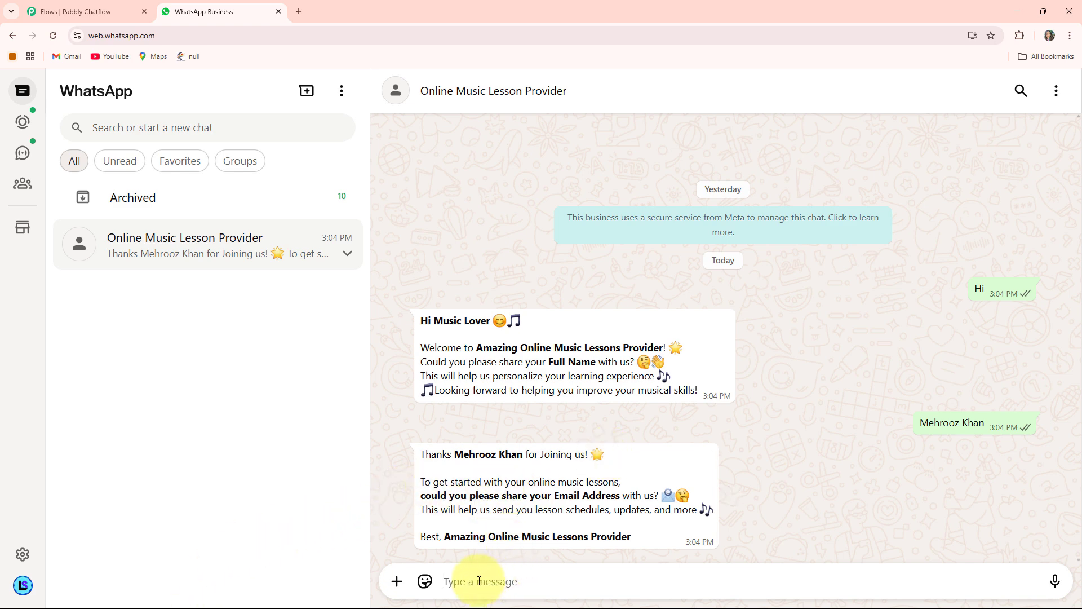
type("T")
key("BackSpace")
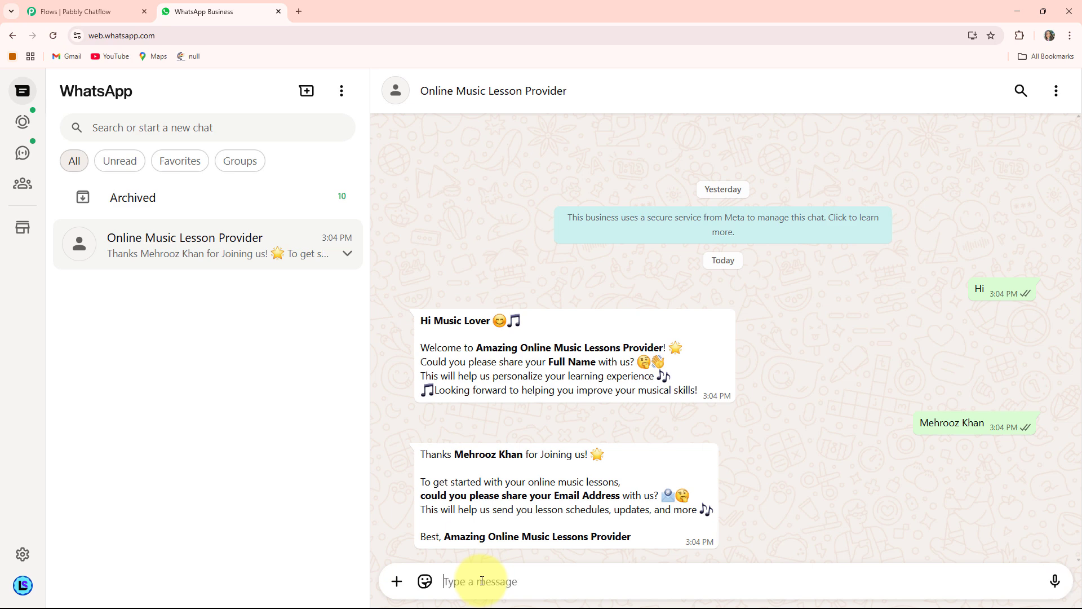
type("y")
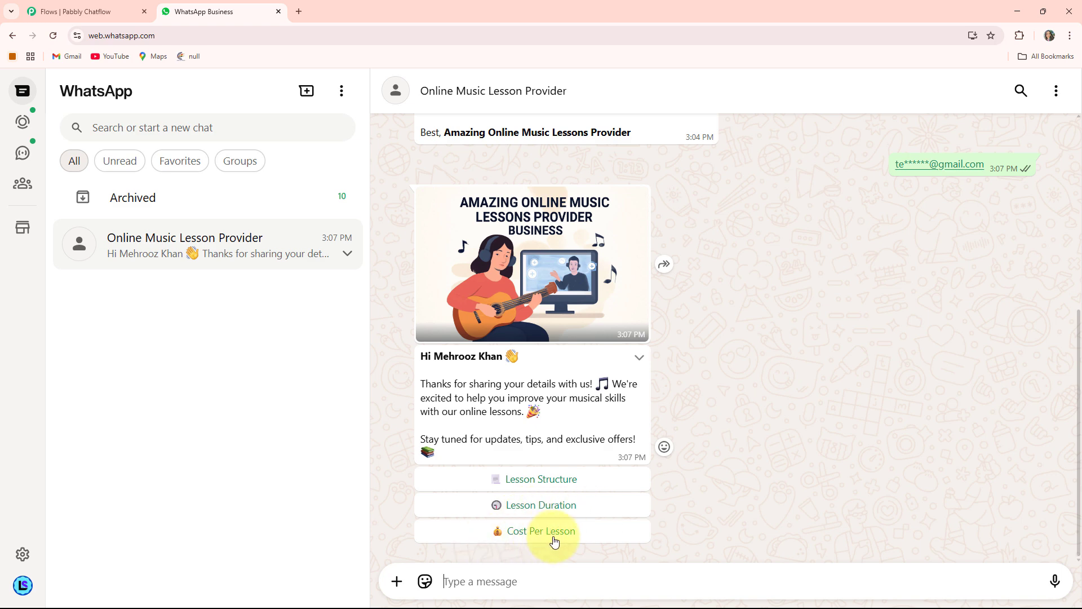
- Request Lesson Structure and then Cost Per Lesson from the chatbot's welcome message, and check the 30-minute lesson price
left_click(554, 485)
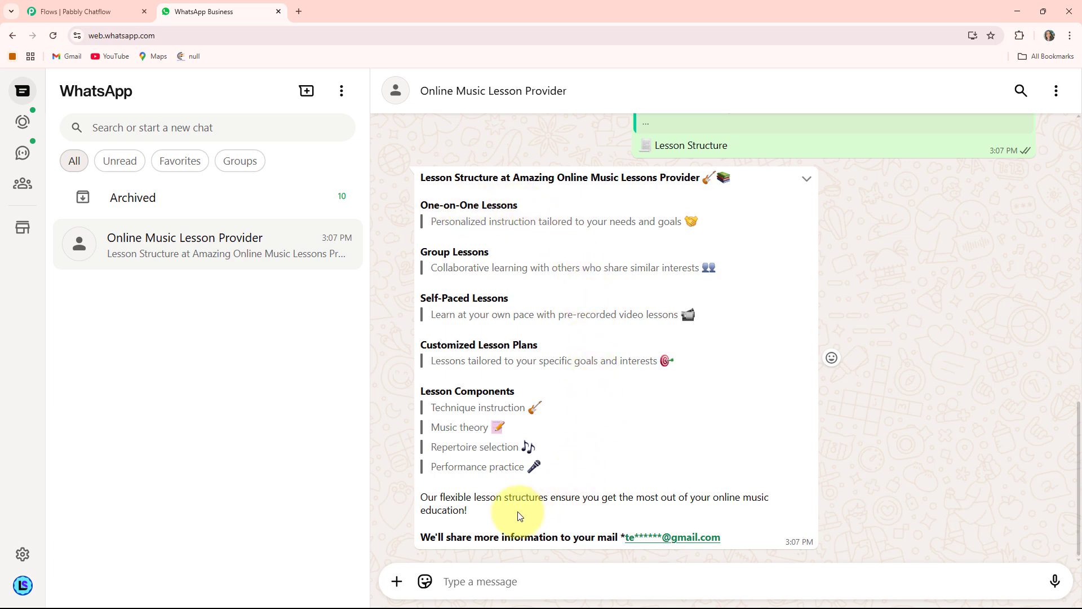
scroll(520, 515, "up", 5)
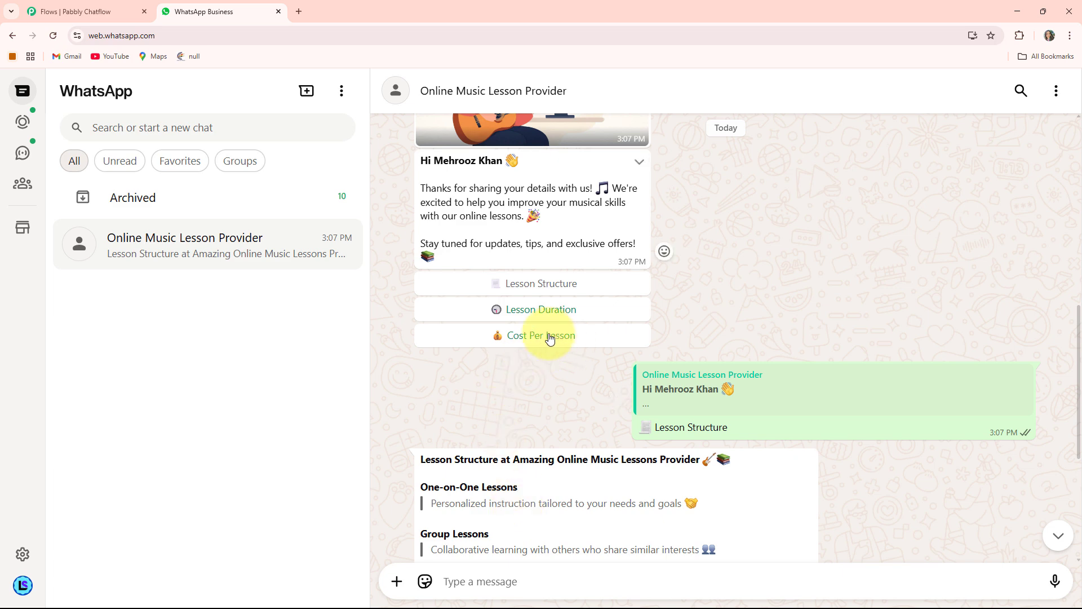
left_click(550, 337)
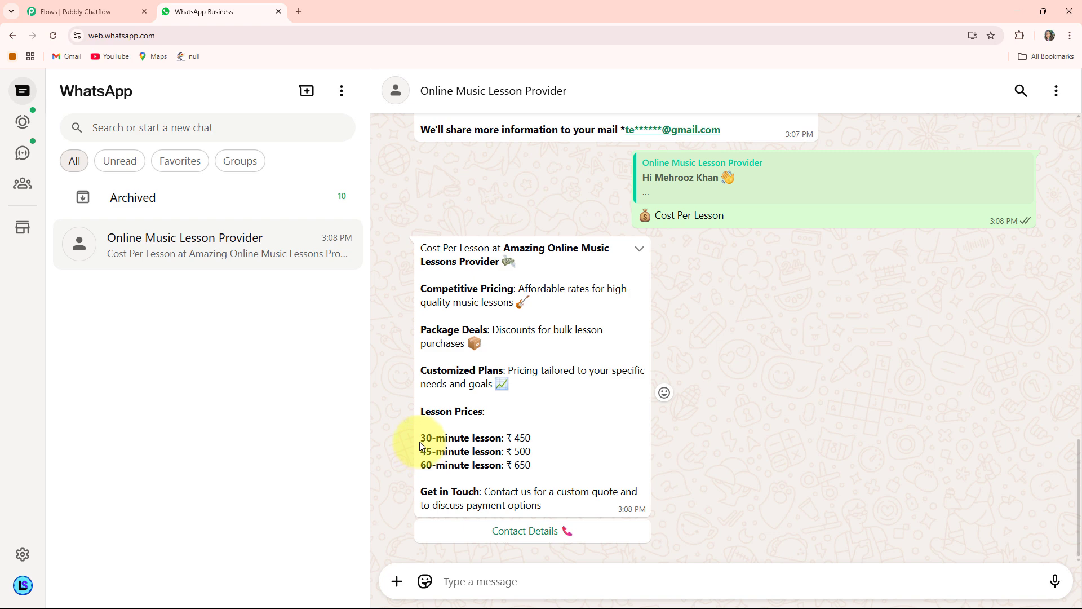
left_click_drag(419, 441, 536, 442)
left_click(550, 439)
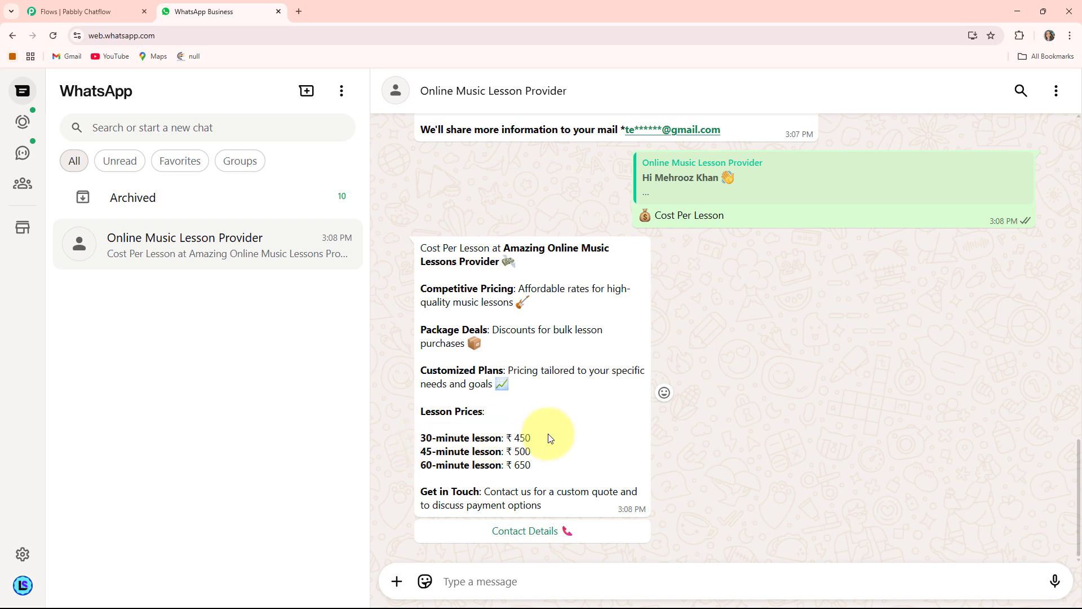
- Request Contact Details from the cost reply and review the chatbot conversation from its beginning
left_click(529, 540)
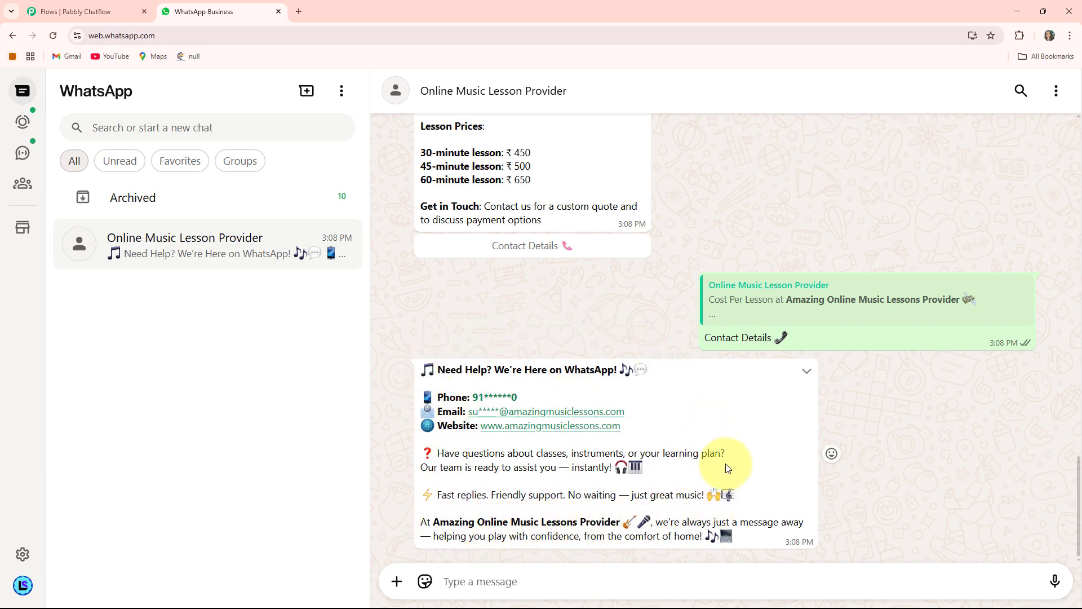
scroll(727, 468, "up", 8)
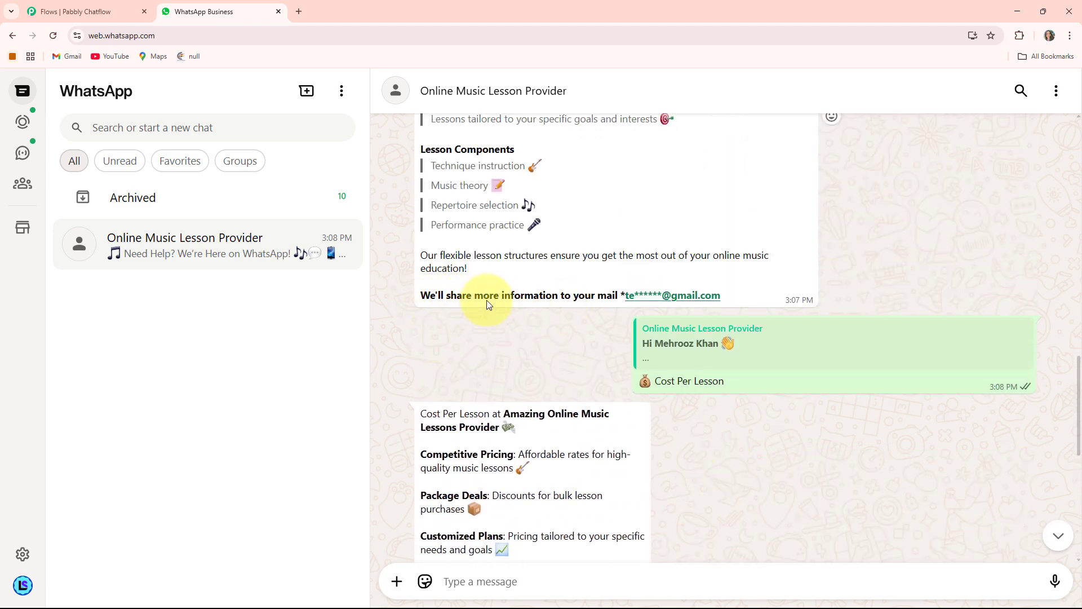
left_click(647, 349)
scroll(647, 355, "down", 4)
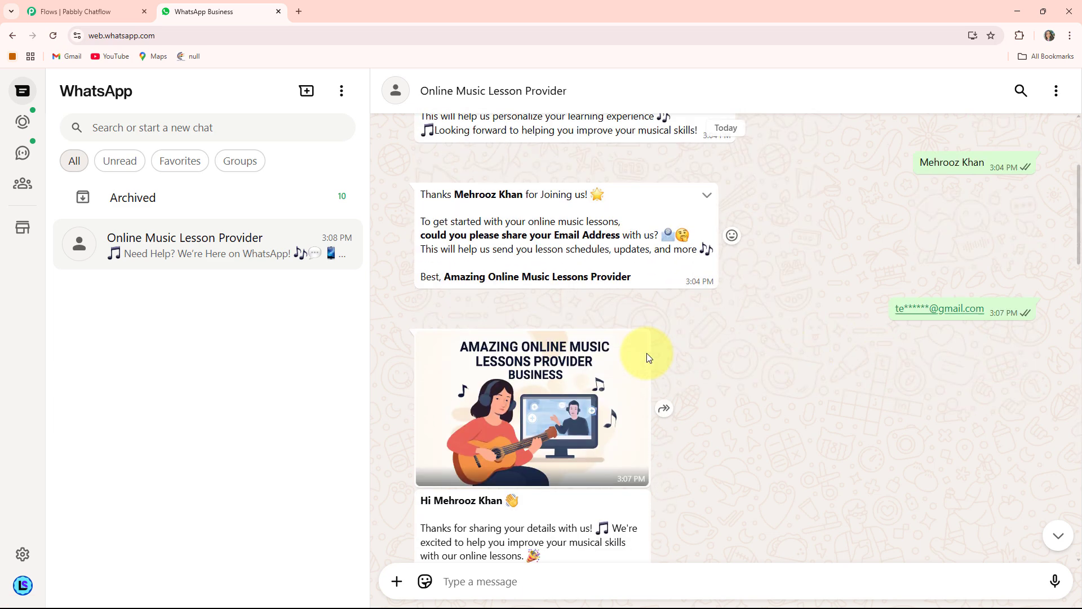
scroll(647, 355, "up", 5)
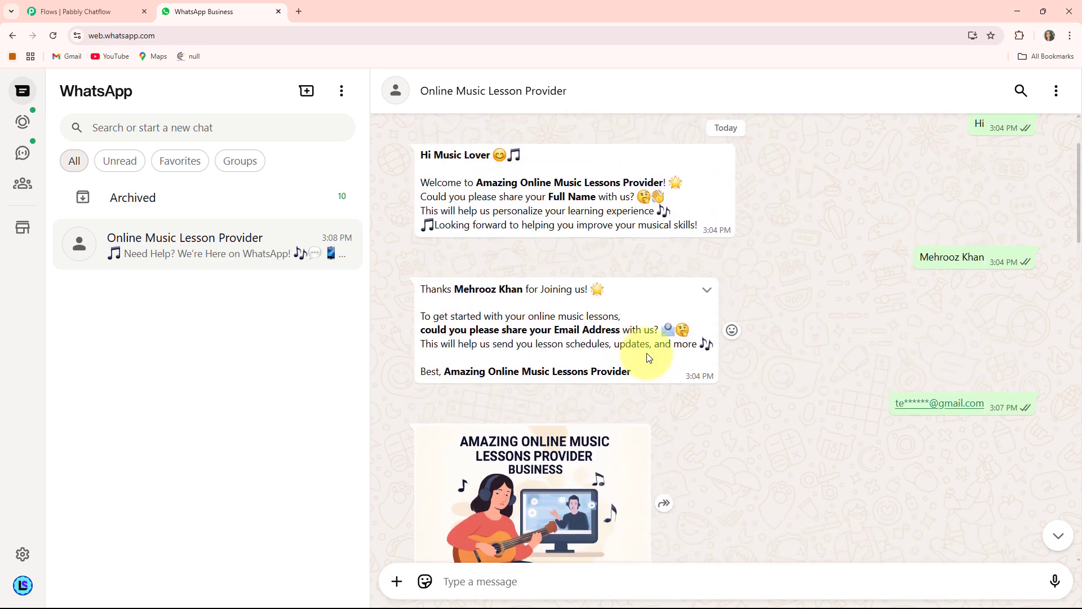
scroll(647, 353, "down", 2)
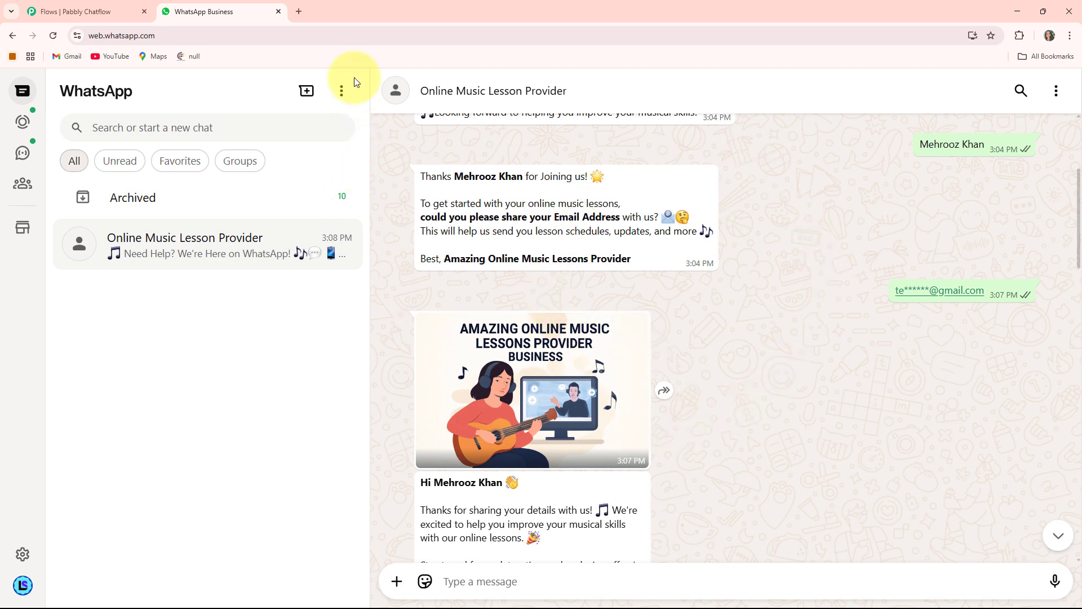
- Open the Pabbly Chatflow website, pabbly.com/chatflow, in a new browser tab
left_click(298, 11)
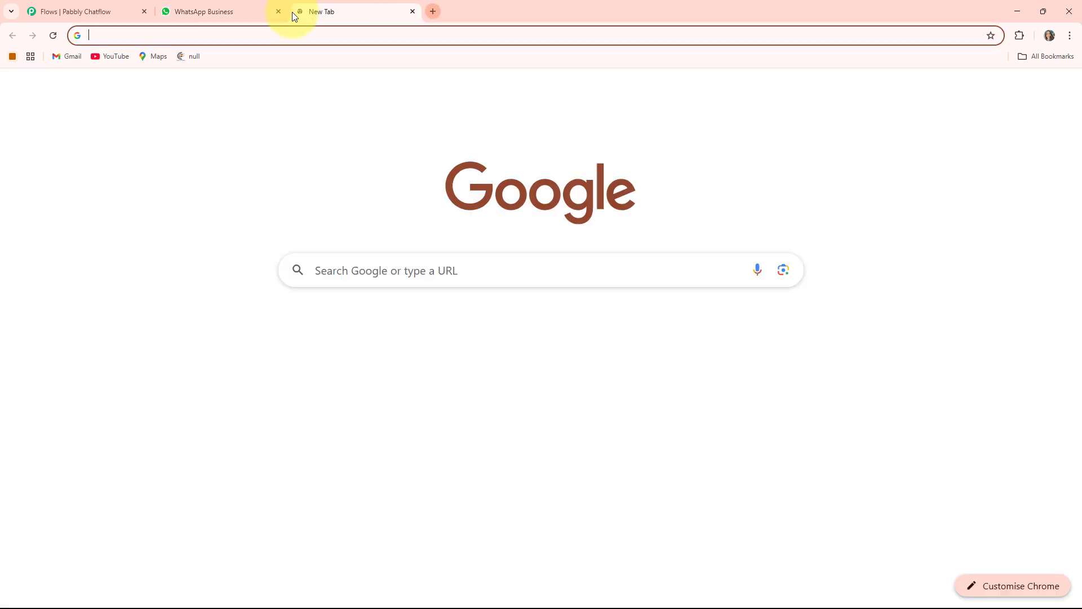
left_click(230, 42)
type("pabbly.com/chatflow")
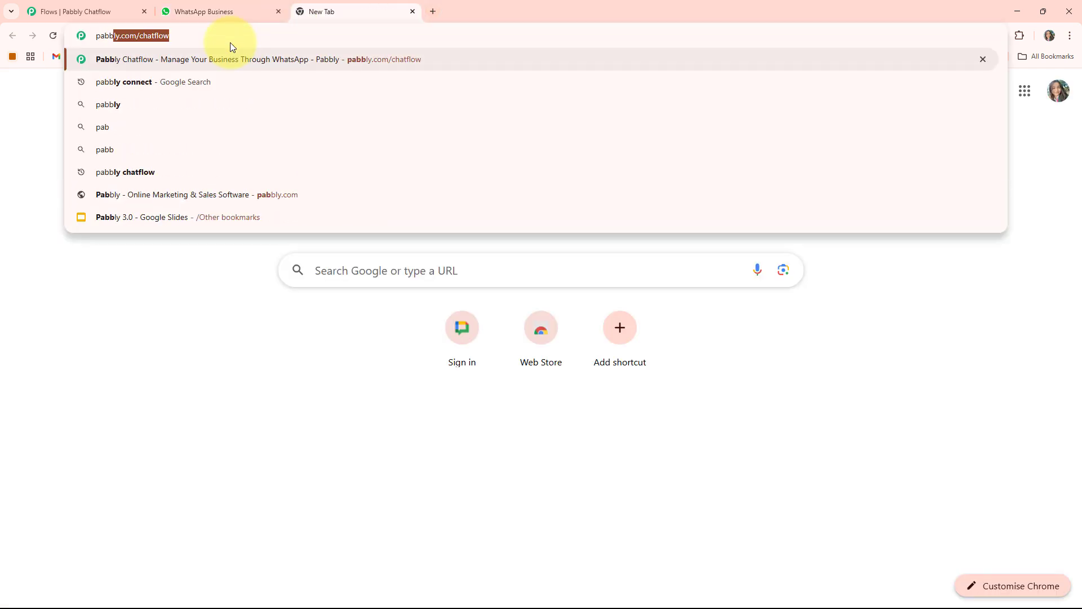
key("Return")
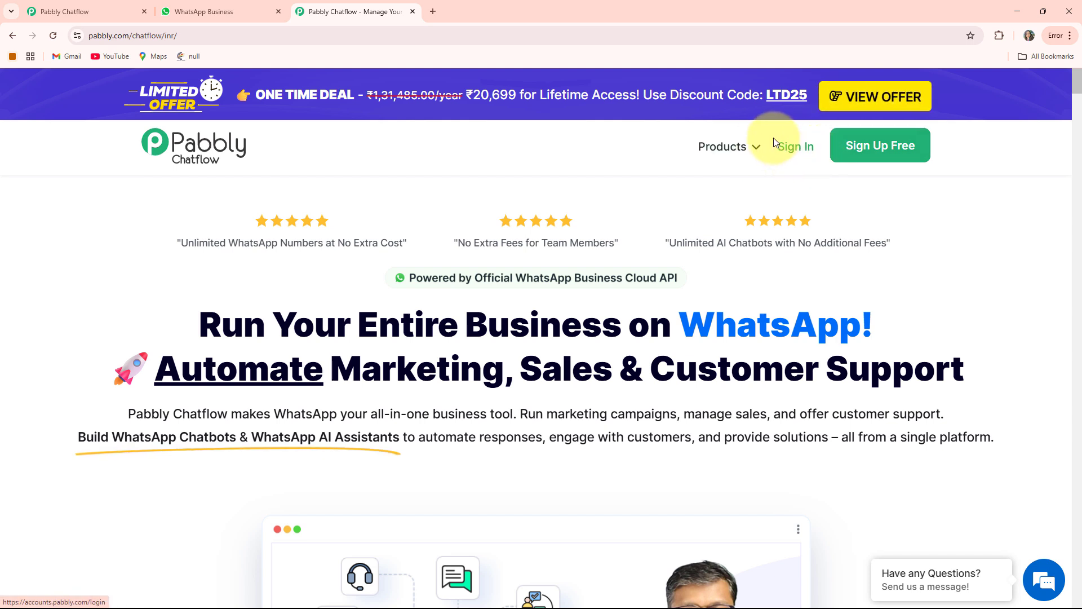
- Sign in to Pabbly and access Pabbly Chatflow from the overview of all apps
left_click(808, 155)
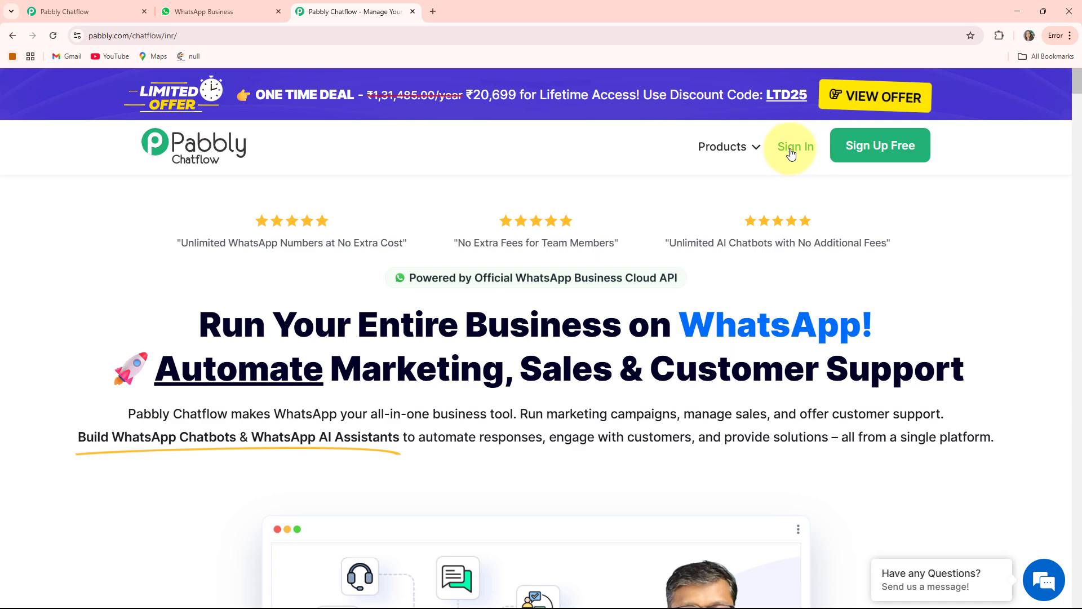
scroll(384, 214, "down", 2)
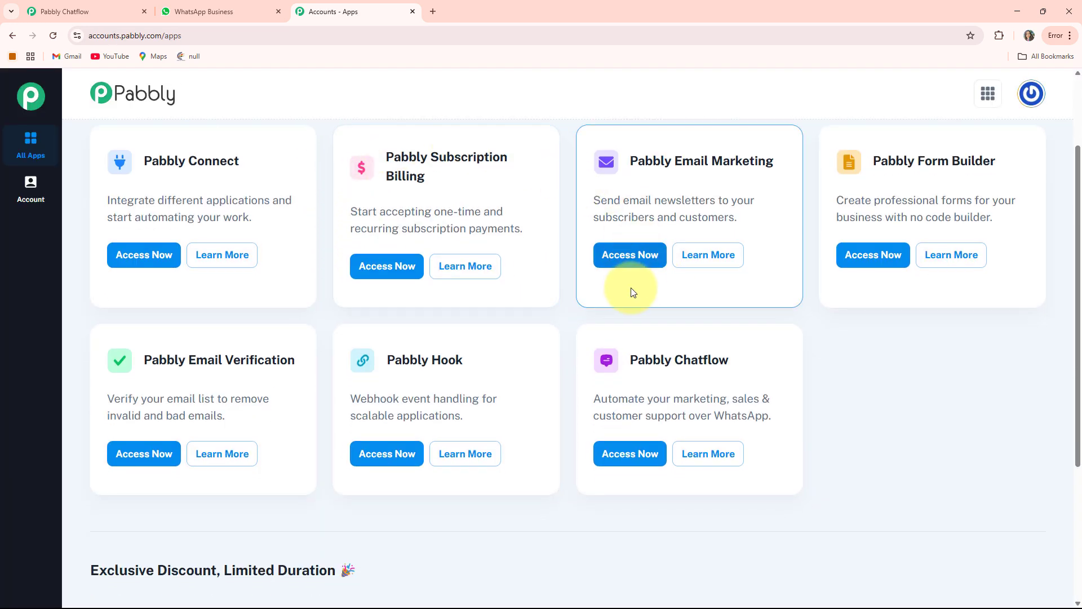
scroll(564, 304, "up", 2)
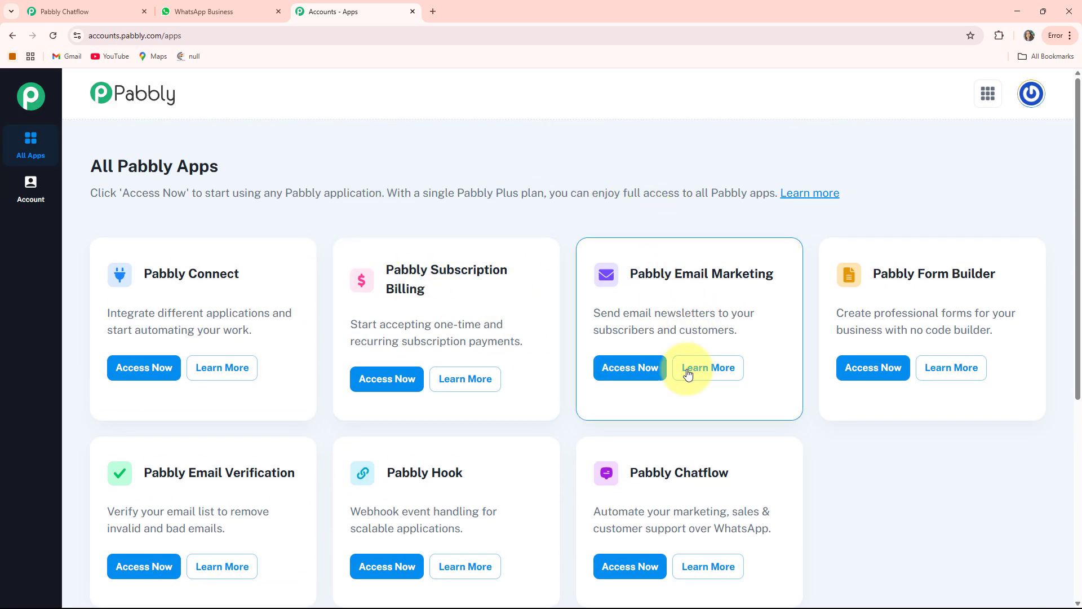
scroll(496, 366, "down", 2)
scroll(507, 339, "up", 1)
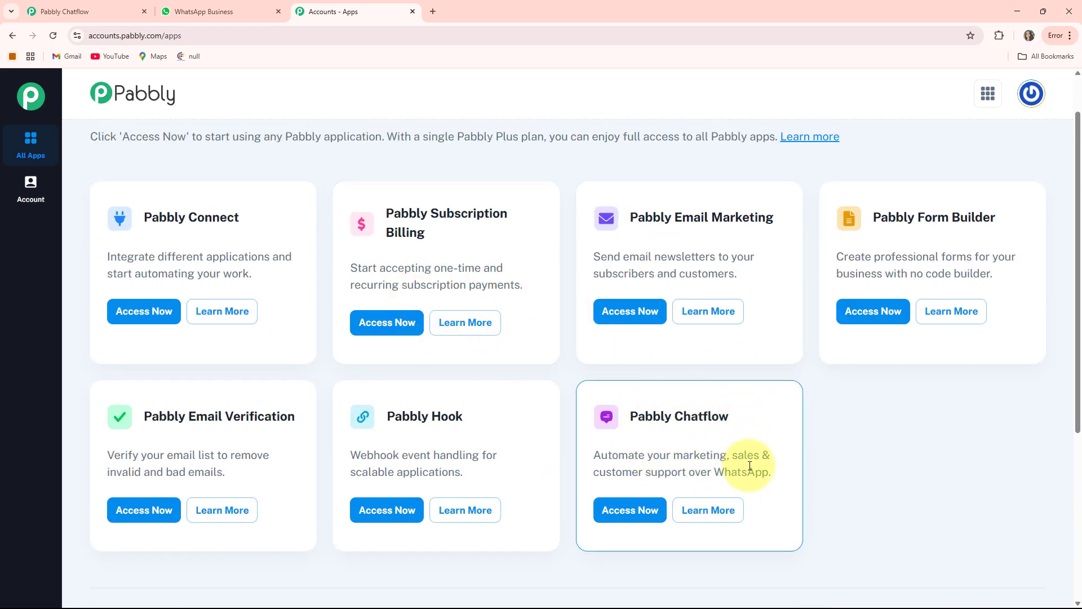
left_click(630, 511)
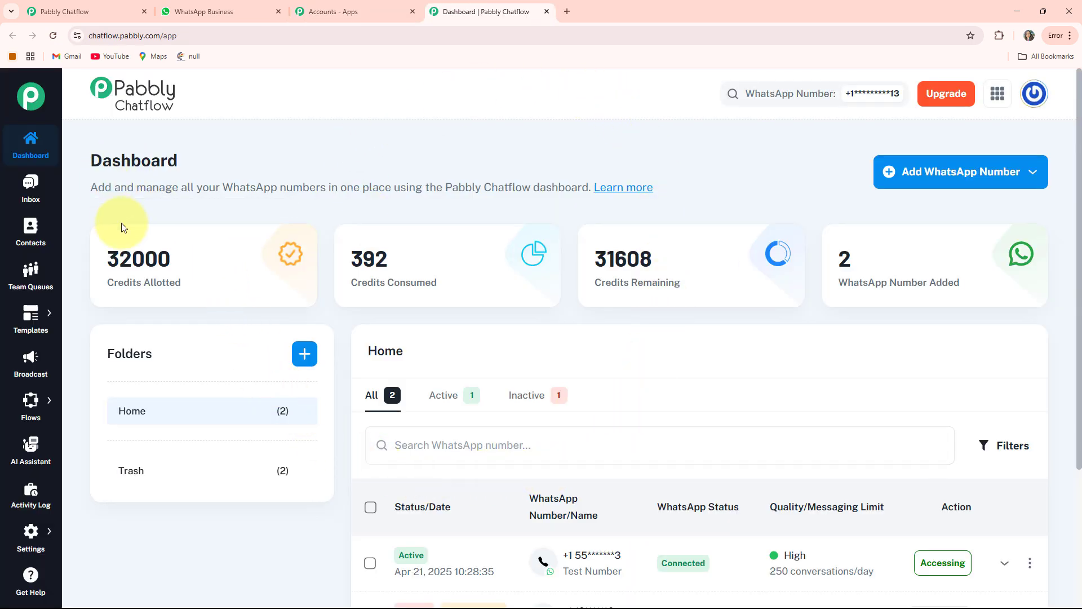
- Examine the allotted, consumed and remaining credits on the dashboard
left_click_drag(115, 279, 189, 280)
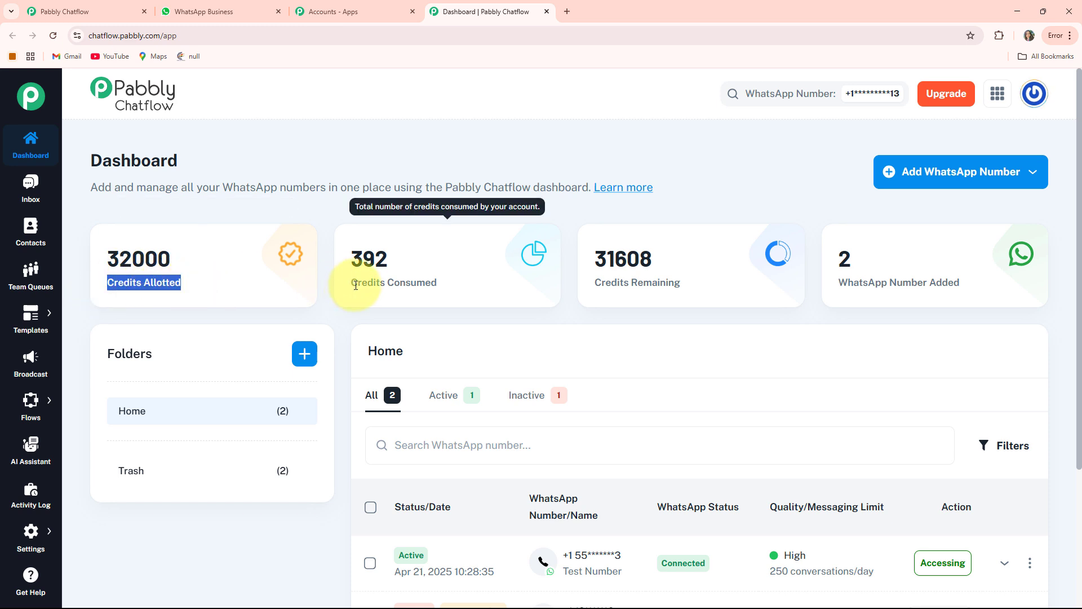
left_click_drag(358, 280, 440, 283)
left_click_drag(593, 282, 682, 283)
left_click(741, 192)
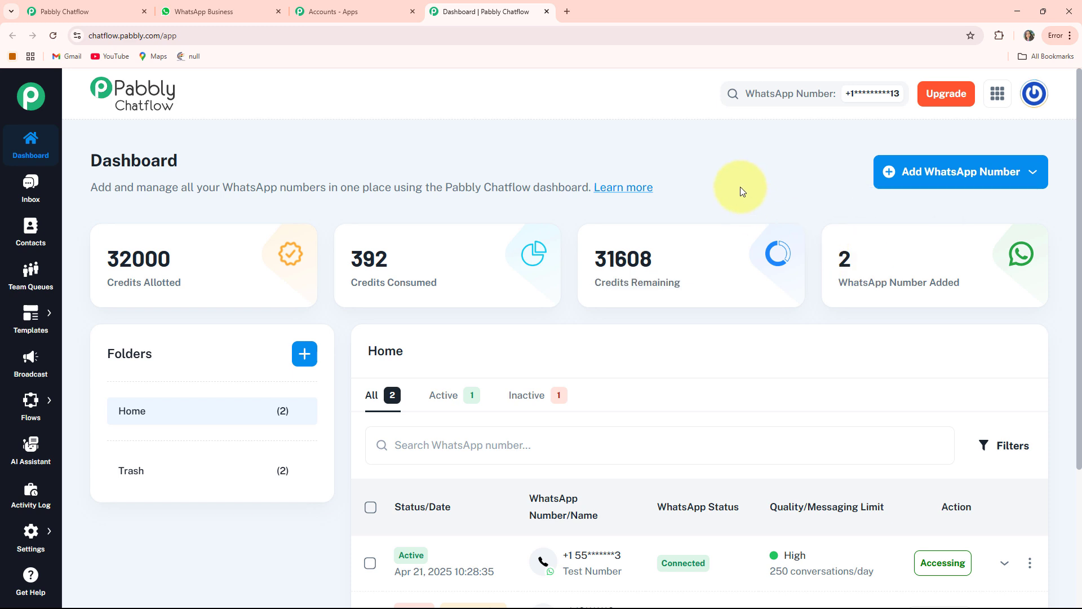
- Check the options for adding a WhatsApp number, including Manual Token Connect, and look over the list of added numbers
left_click(960, 183)
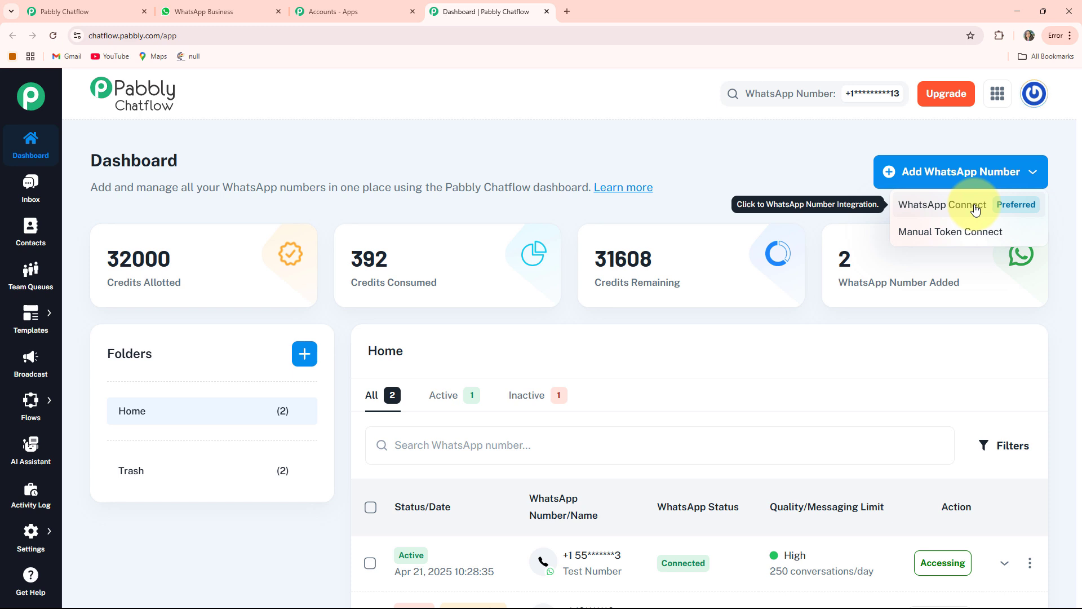
left_click(966, 242)
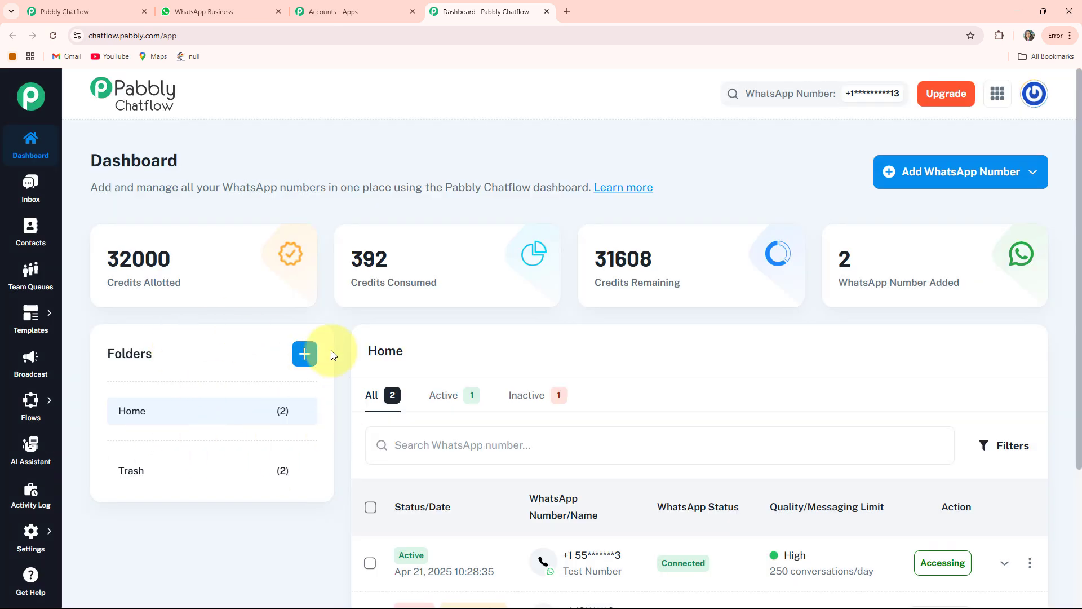
scroll(647, 345, "down", 4)
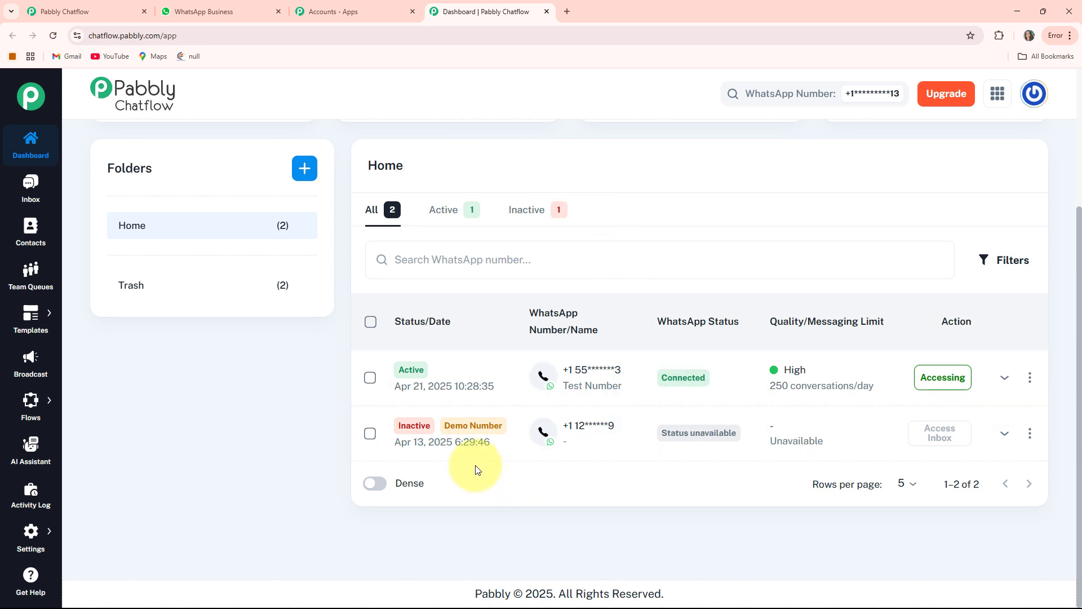
scroll(475, 469, "up", 4)
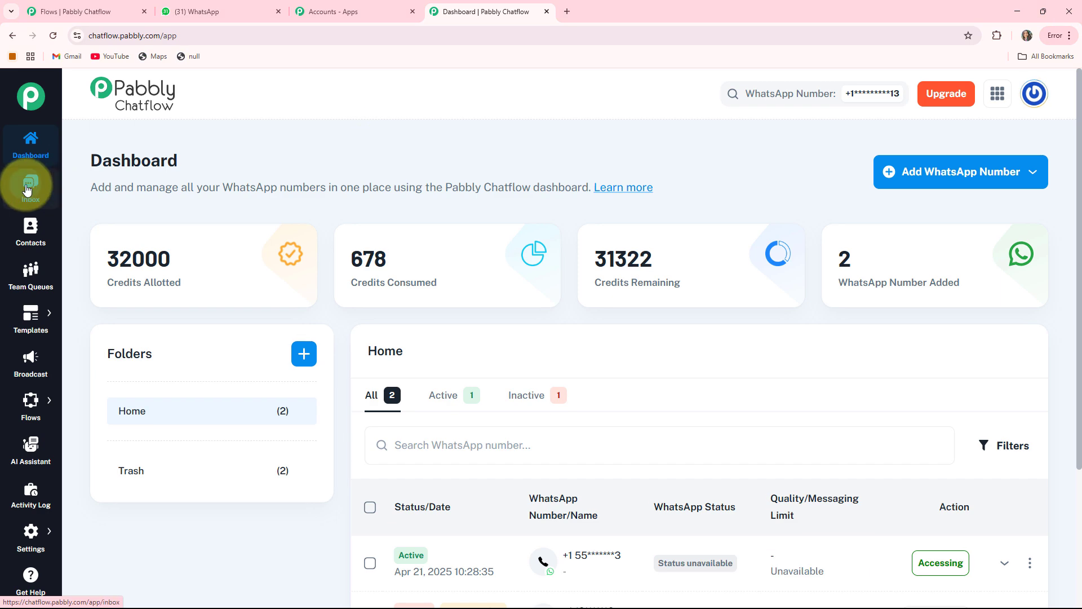
- View the test conversation in the Inbox and then the Contacts page
left_click(27, 190)
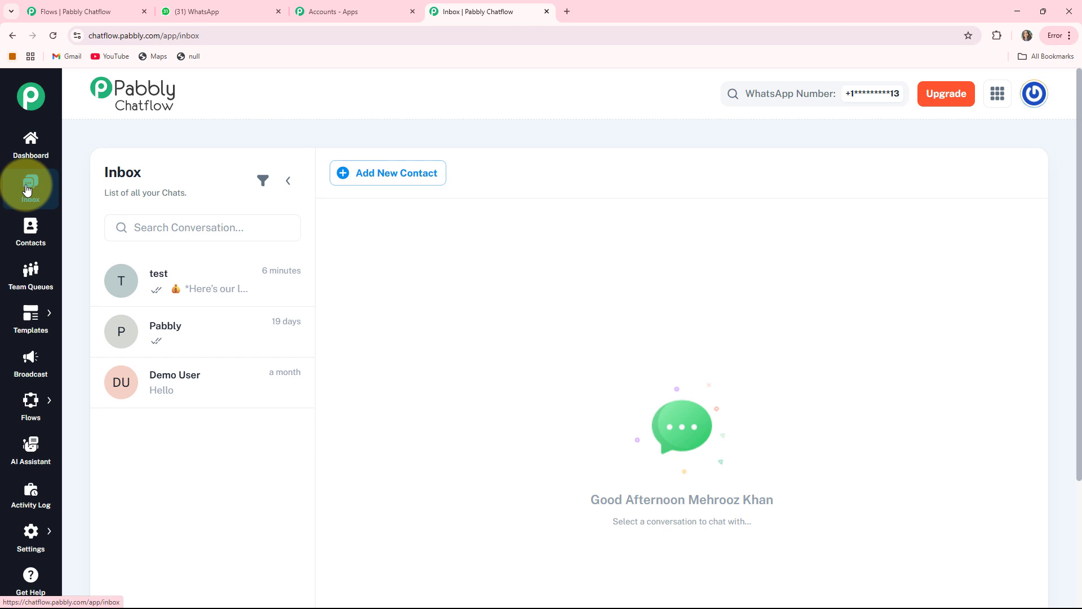
left_click(176, 291)
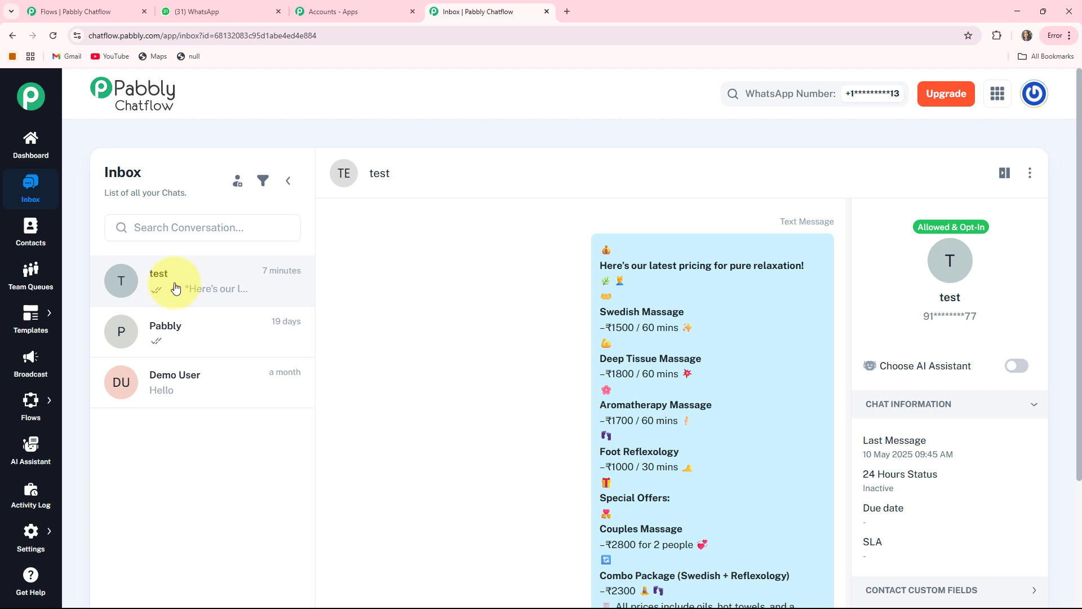
left_click(31, 237)
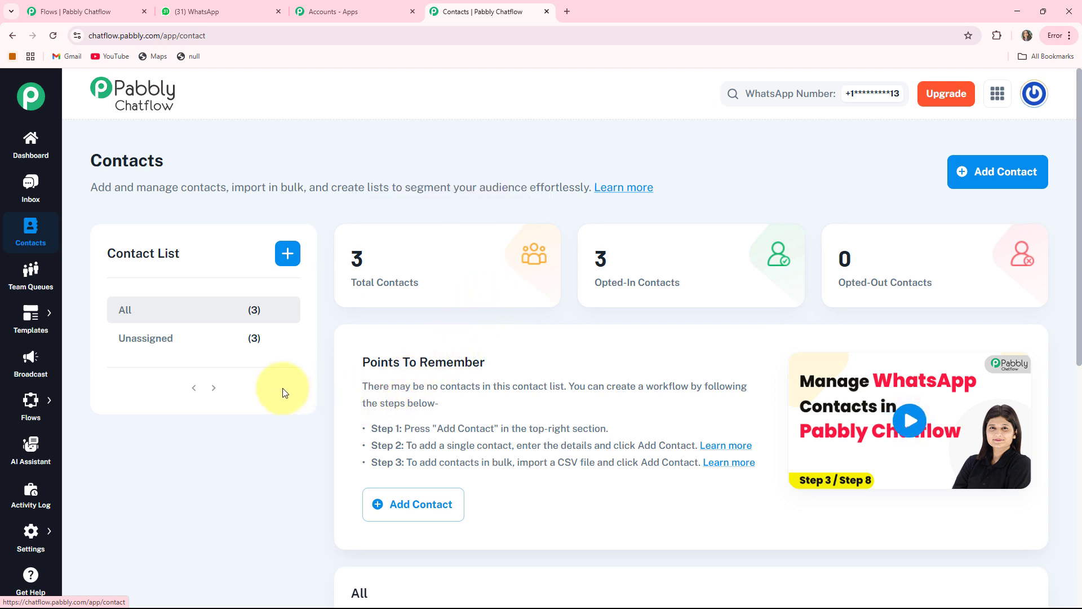
- View the Team Queues, Templates List and Broadcast pages in turn
left_click(30, 279)
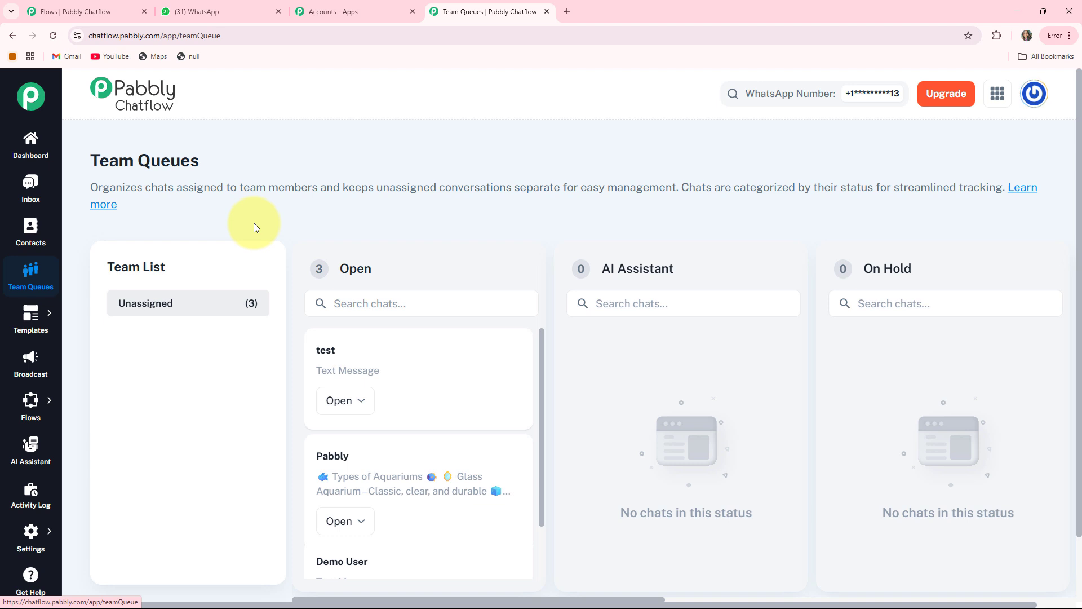
mouse_move(28, 321)
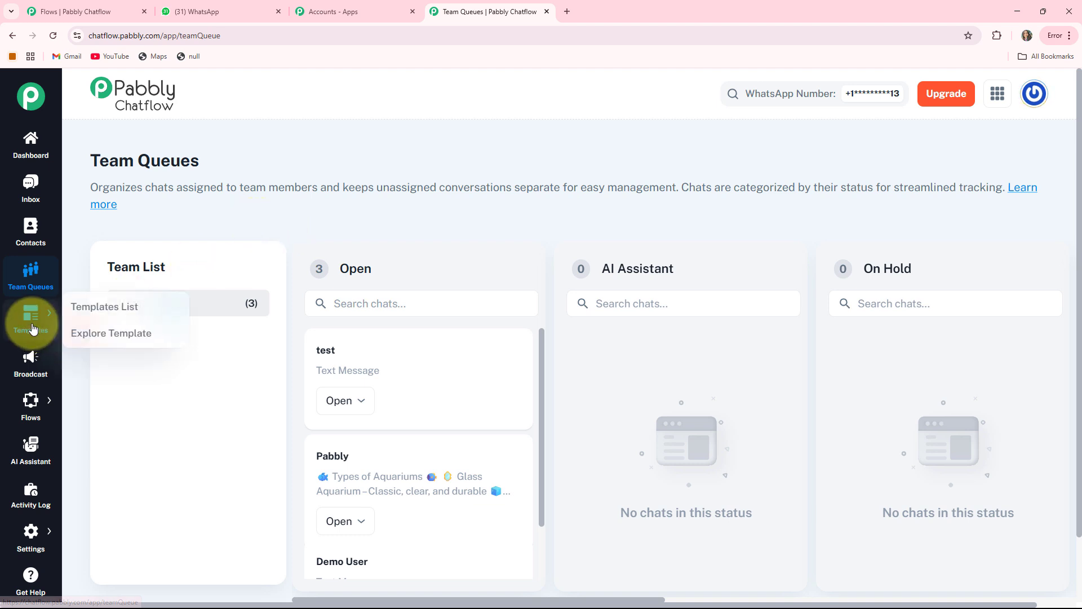
left_click(69, 319)
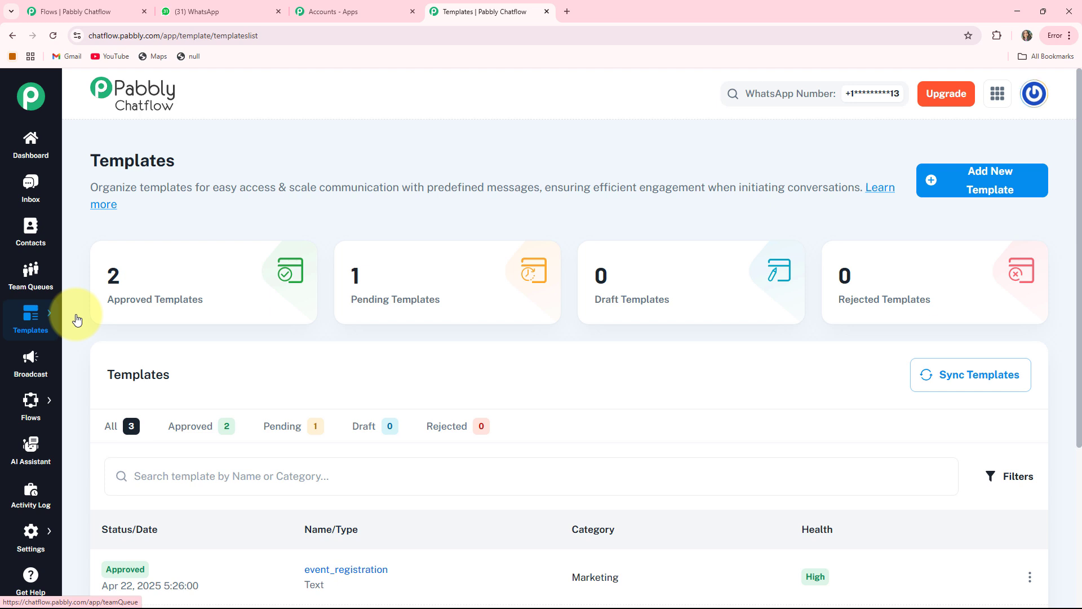
left_click(37, 361)
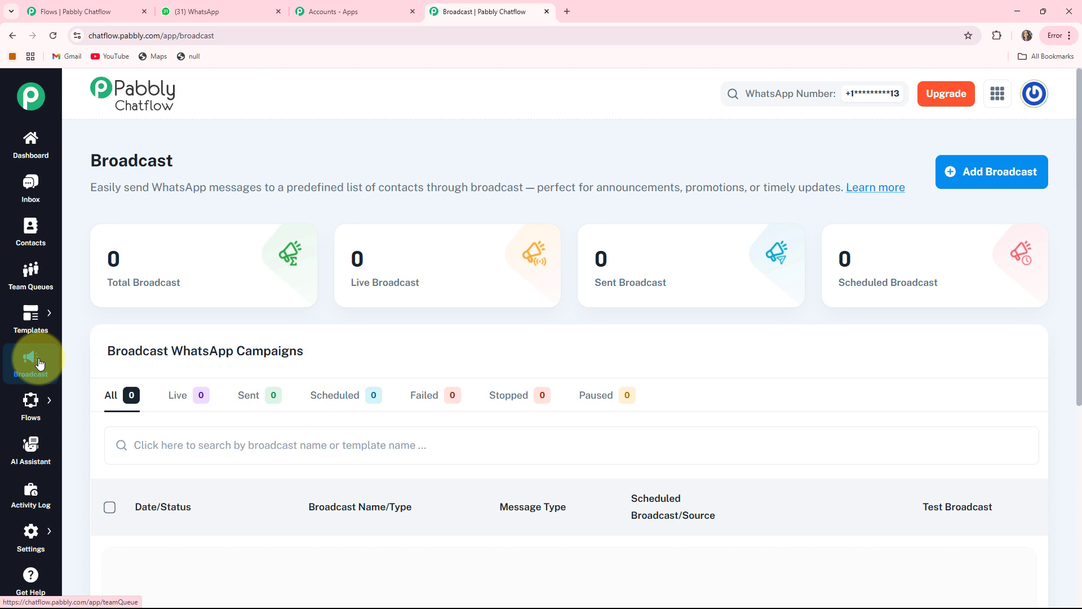
- View the Flow Builder, AI Assistant and Activity Log pages in turn
mouse_move(27, 404)
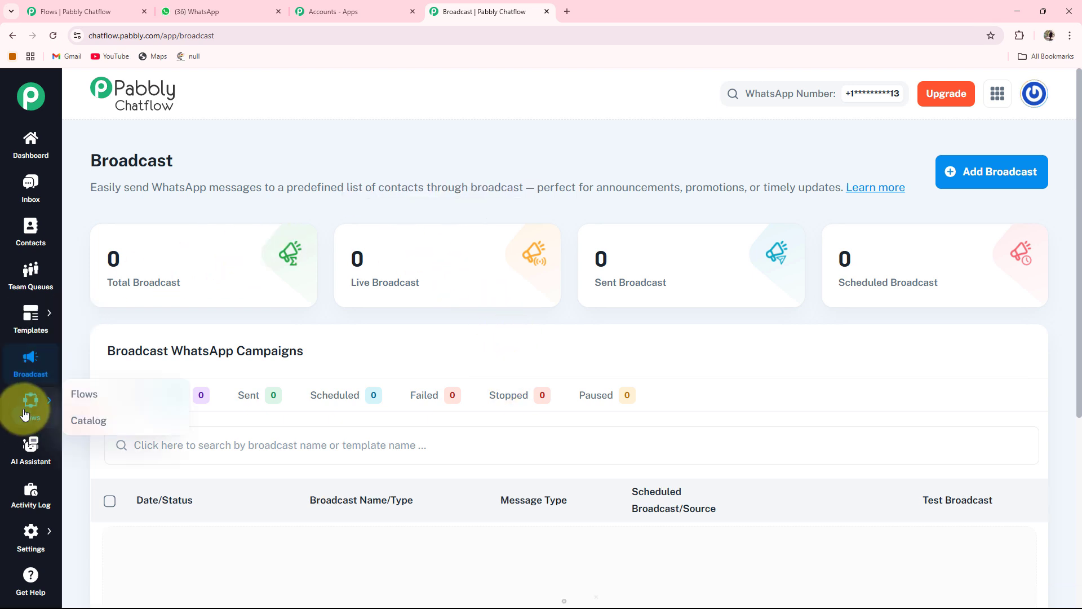
left_click(73, 397)
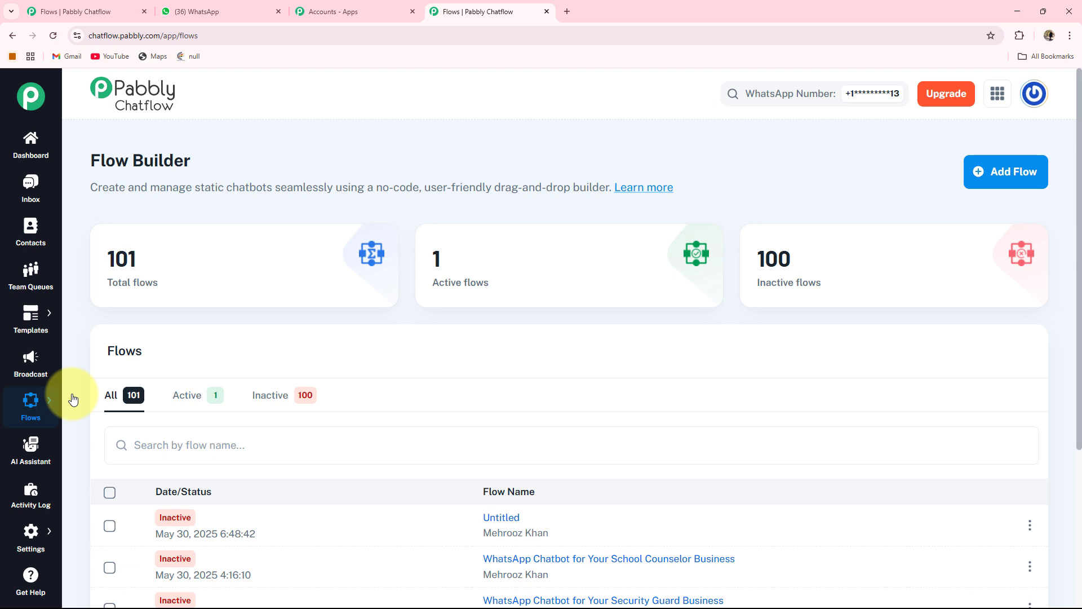
left_click(26, 451)
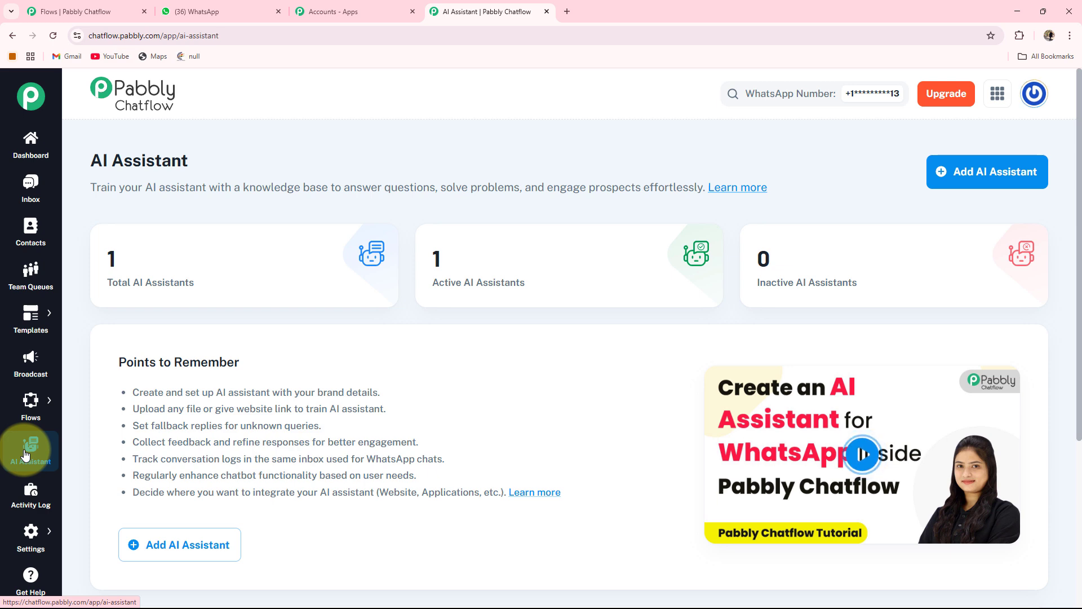
left_click(23, 506)
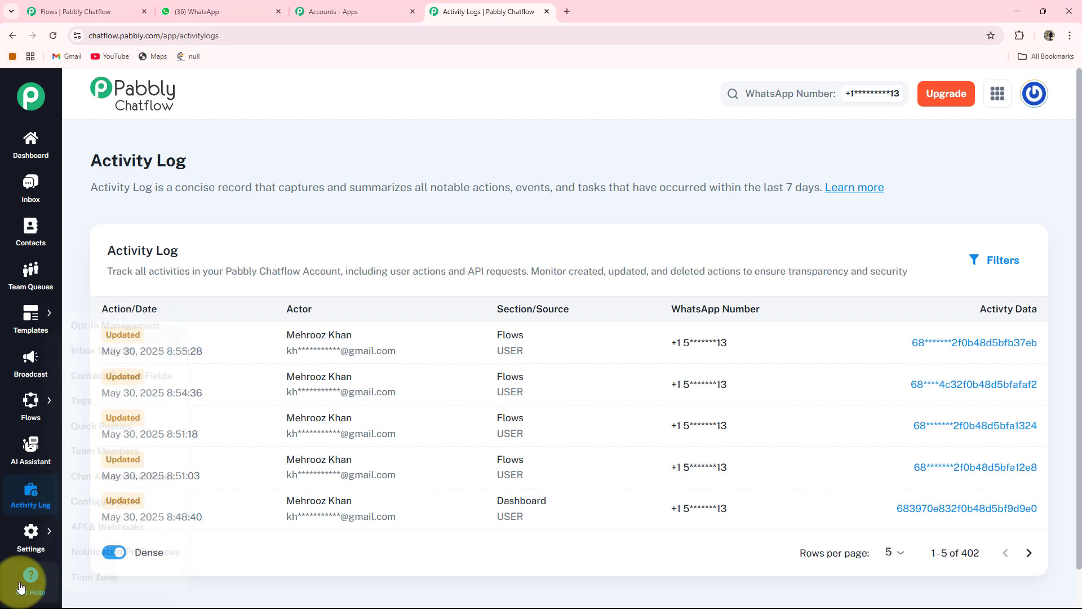
- Return to the Flow Builder page and review the total, active and inactive flow counters
mouse_move(34, 406)
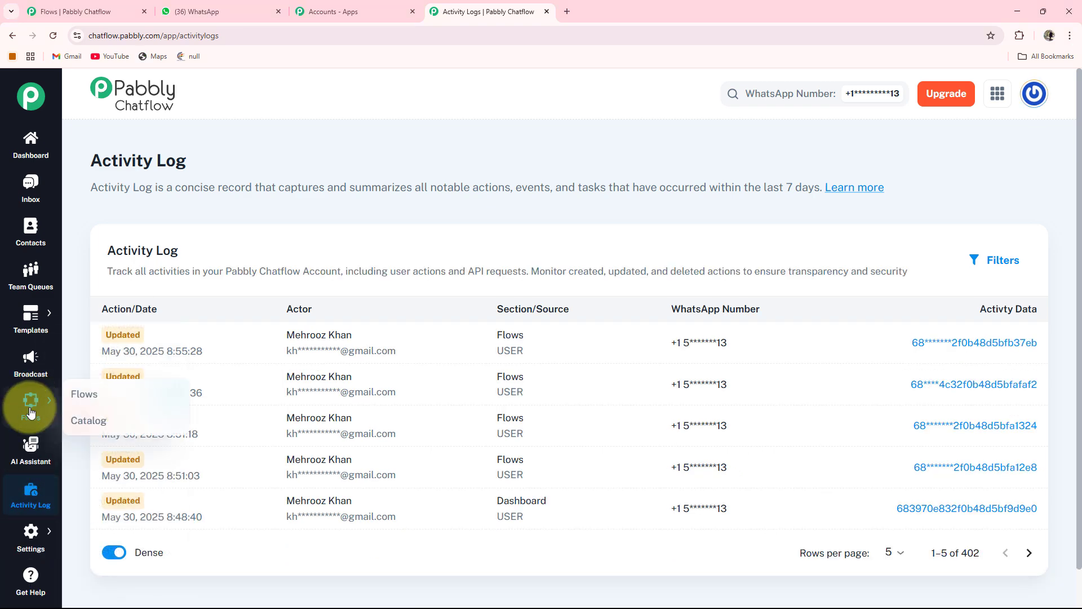
left_click(73, 395)
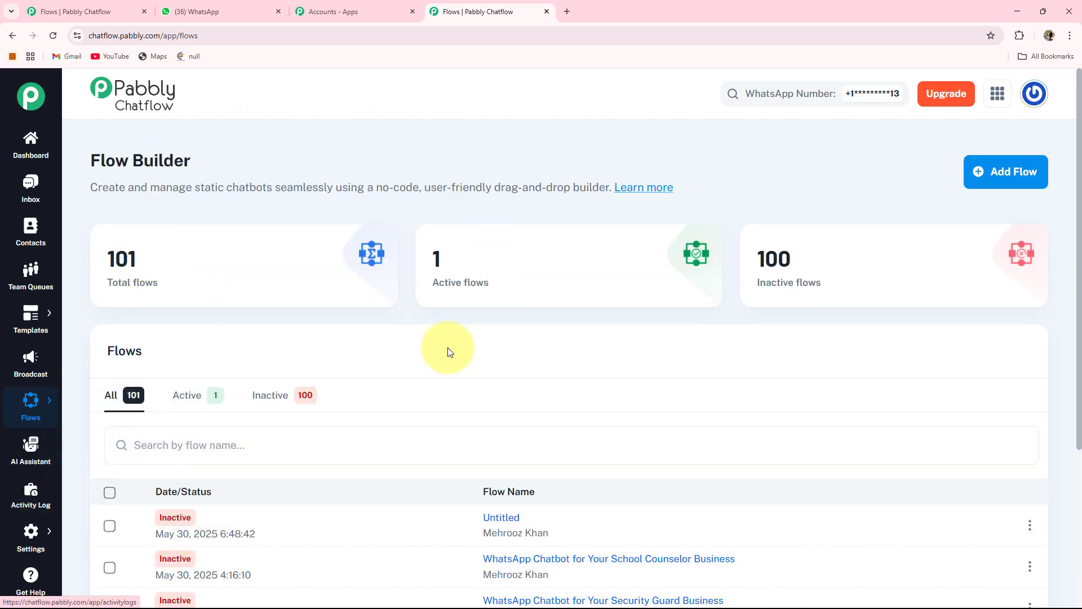
mouse_move(122, 292)
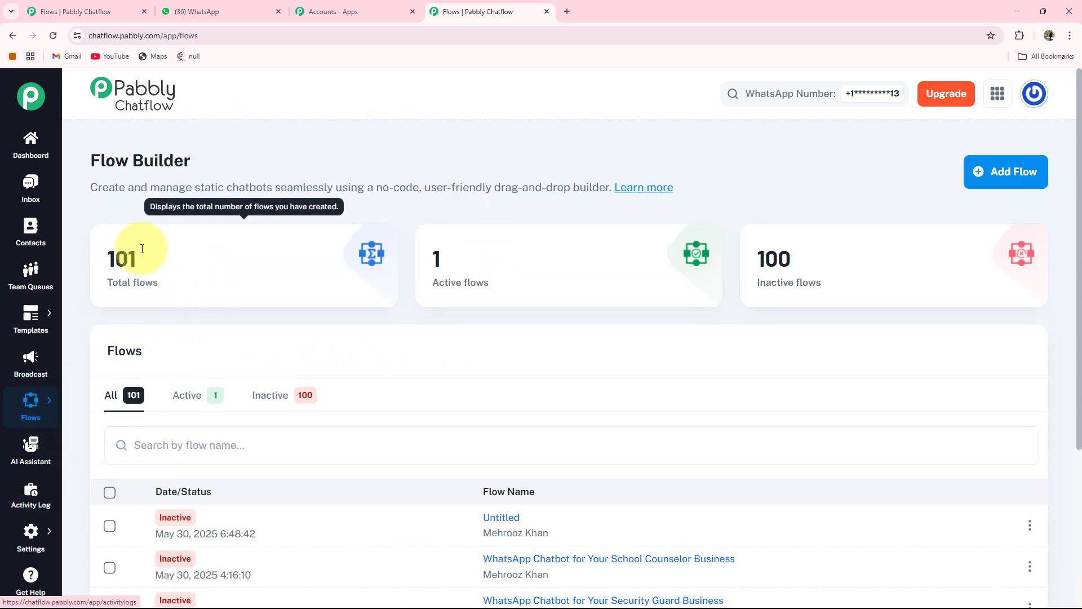
mouse_move(686, 308)
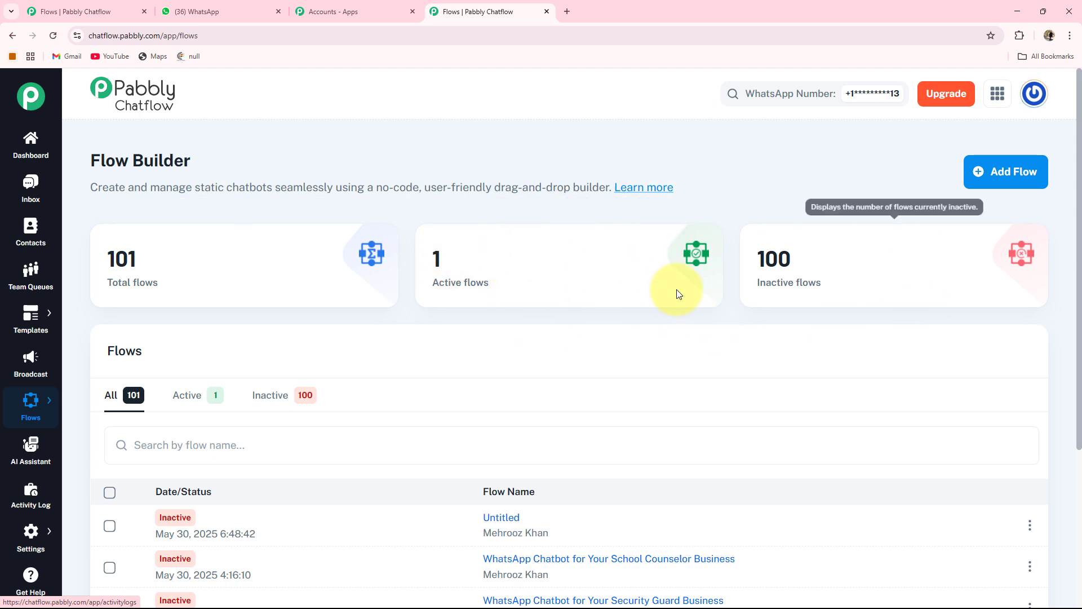
mouse_move(778, 267)
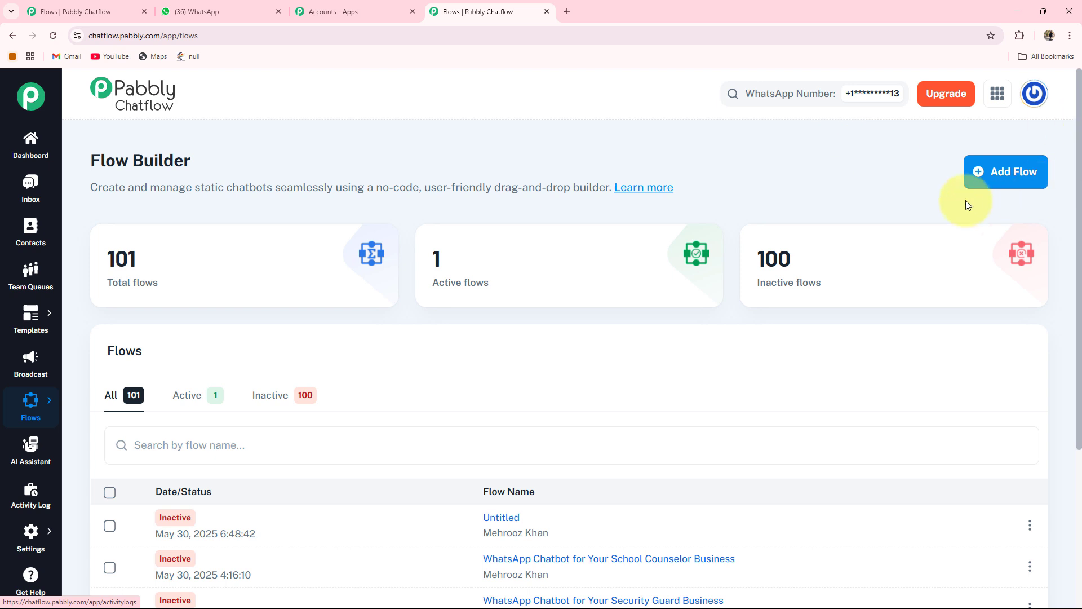
- Create a new flow and name it "WhatsApp Chatbot for Your Online Music Lessons Provider Business"
left_click(1009, 178)
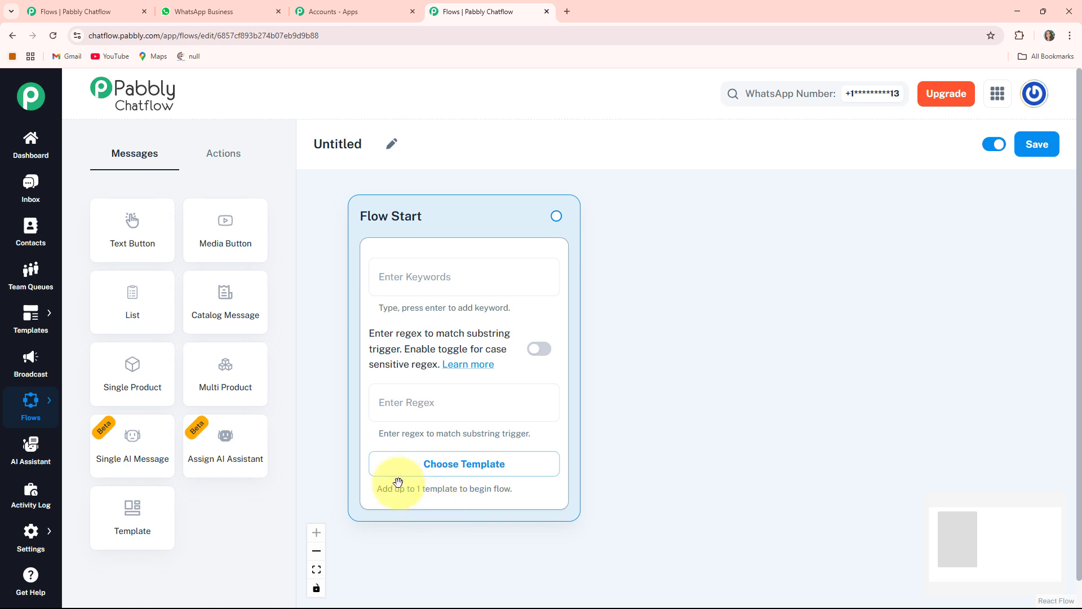
left_click(402, 147)
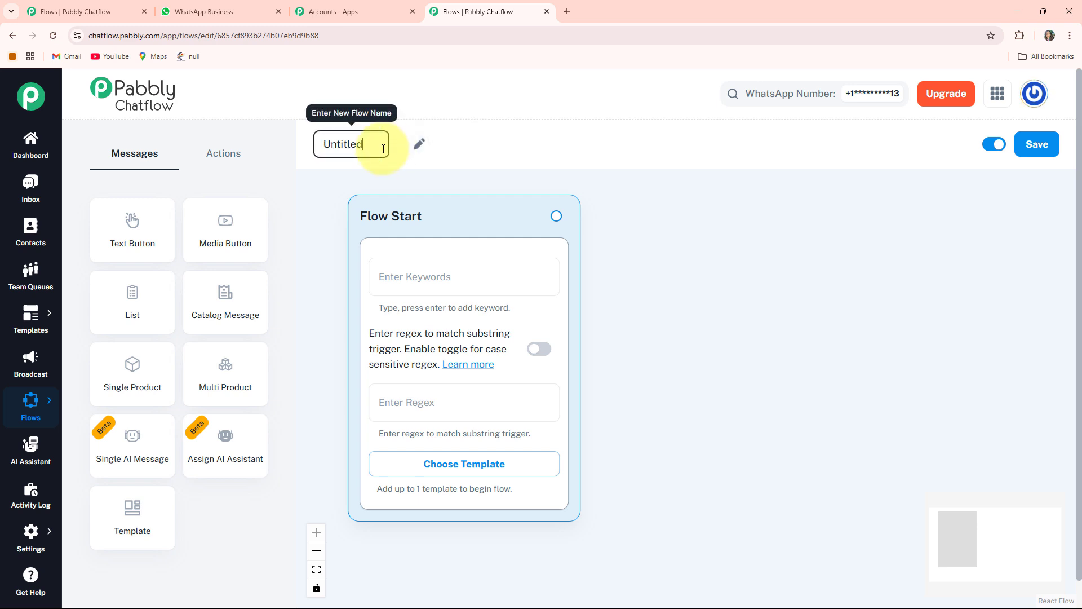
left_click_drag(384, 149, 316, 145)
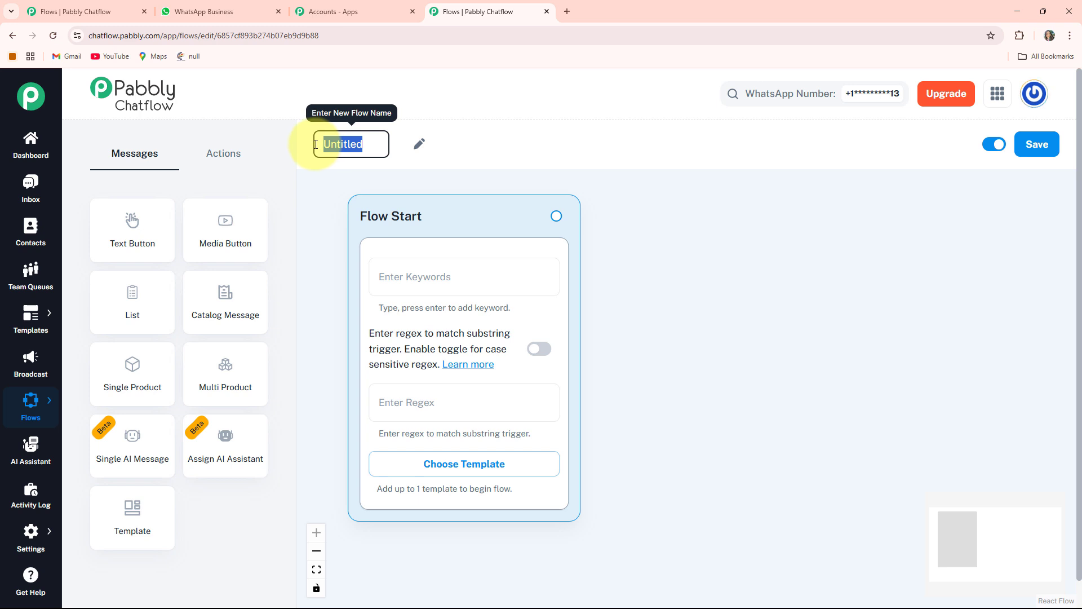
type("WhatsApp Chatbot for Your Online Music Lessons Provider Business")
key("Return")
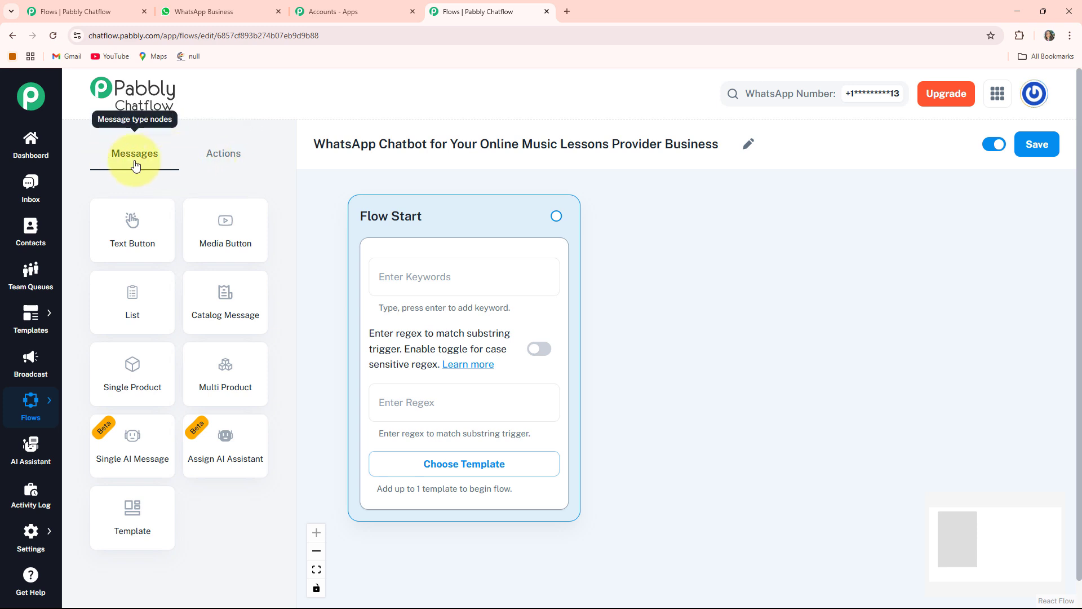
- Look over the available message and action node types, and save the flow
left_click(219, 151)
left_click(169, 161)
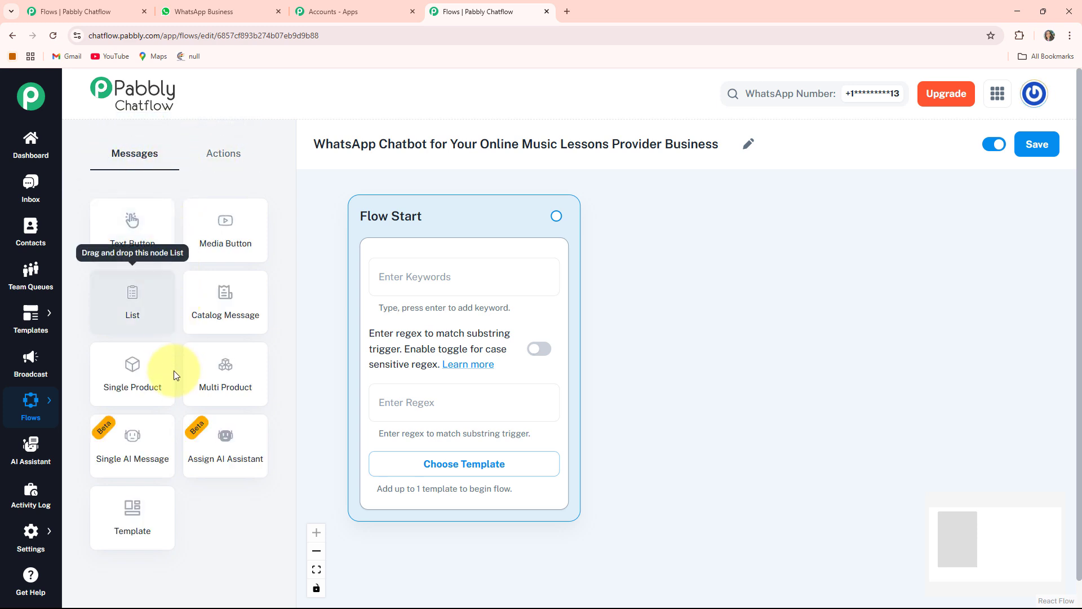
left_click(226, 161)
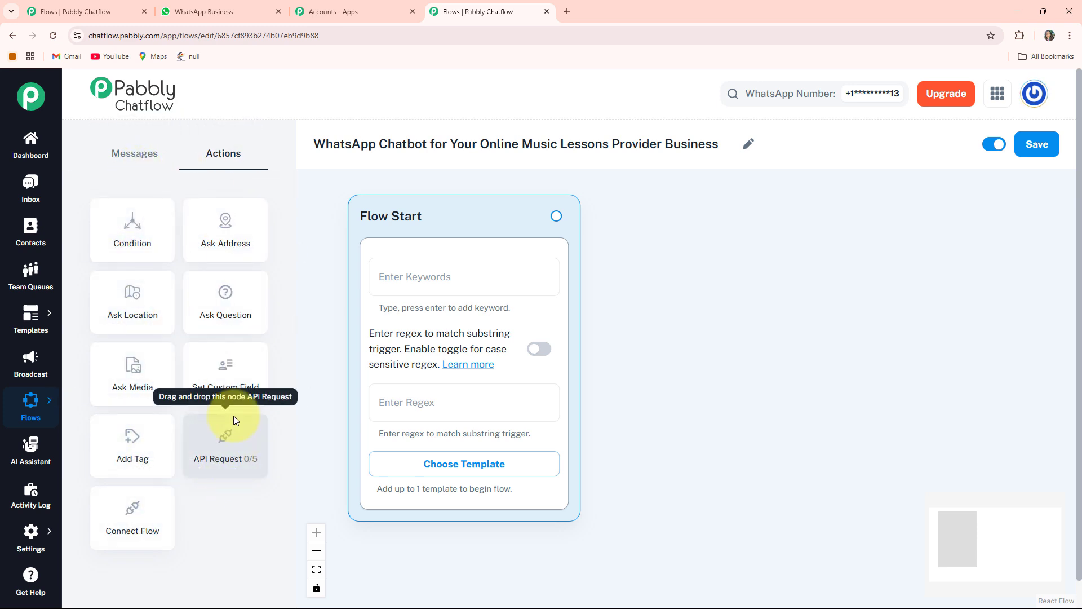
left_click(157, 164)
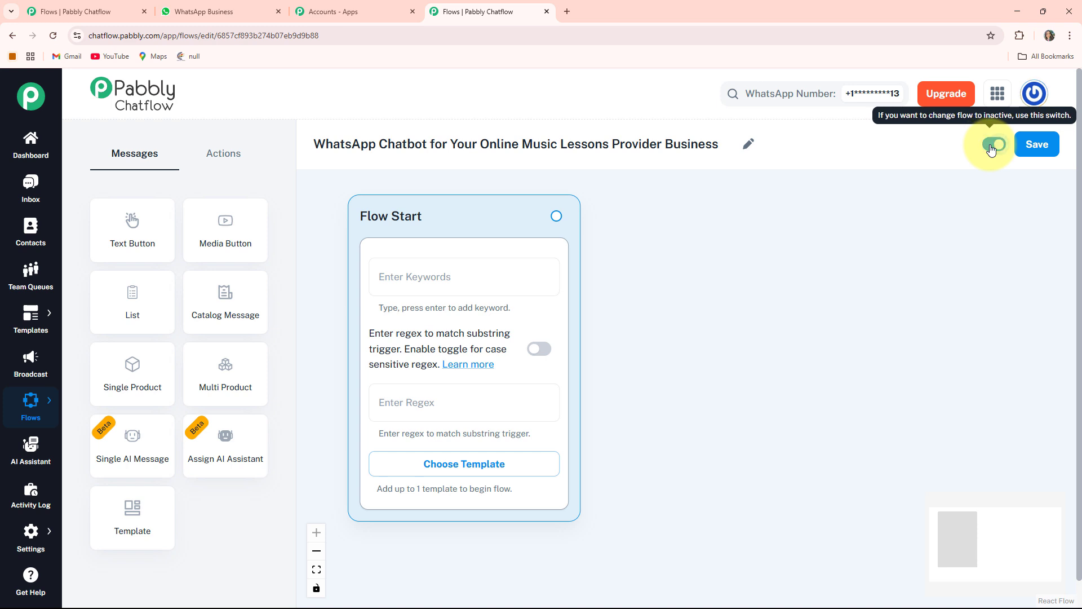
left_click(1033, 148)
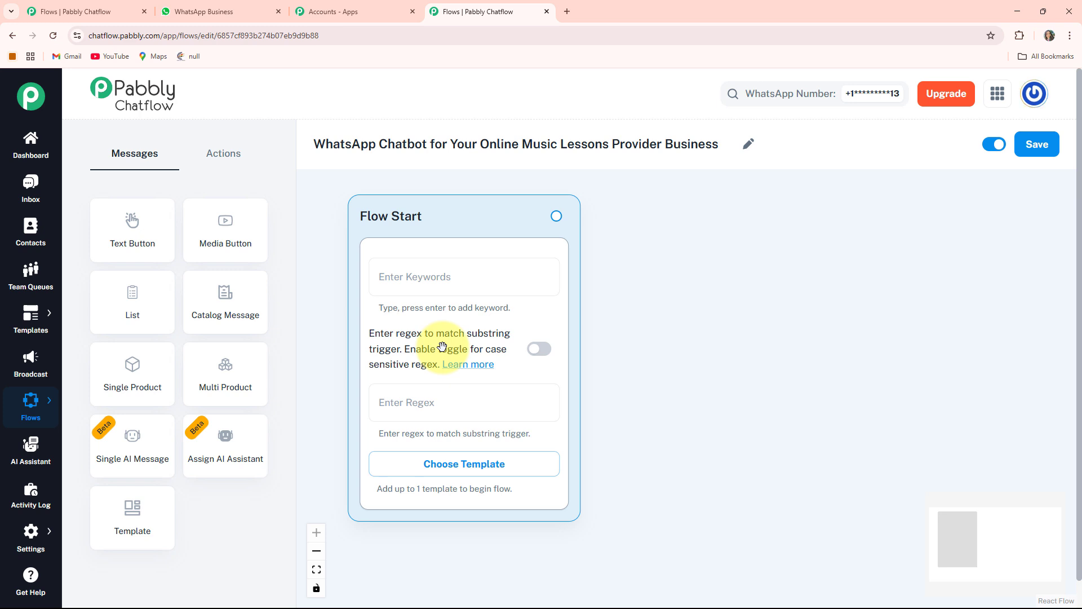
- Enable case-sensitive regex matching in the Flow Start node and check the list of approved templates without choosing one
left_click(528, 353)
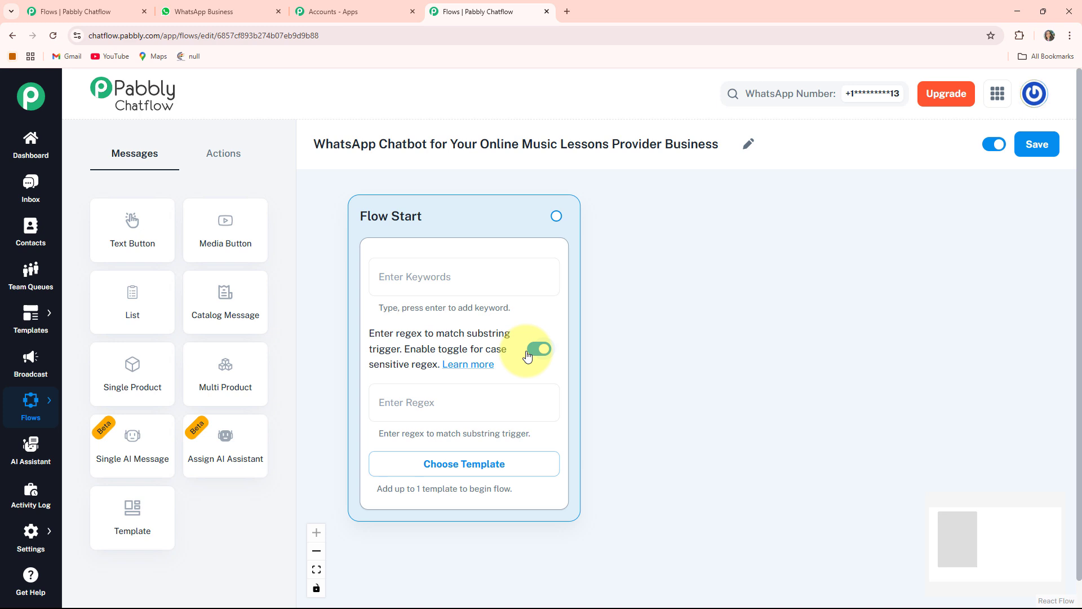
left_click(492, 471)
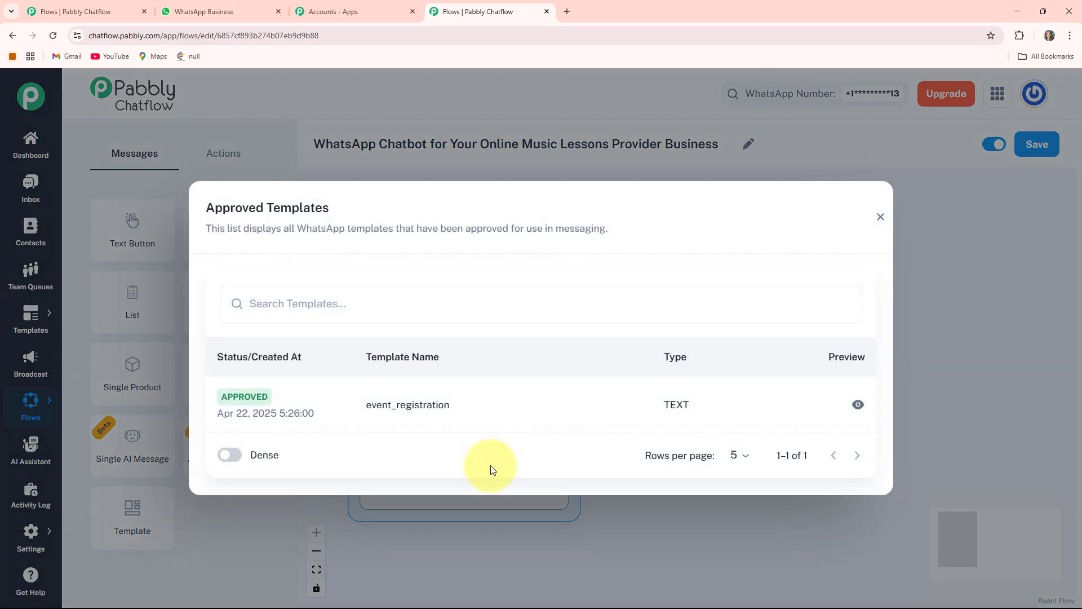
left_click(880, 217)
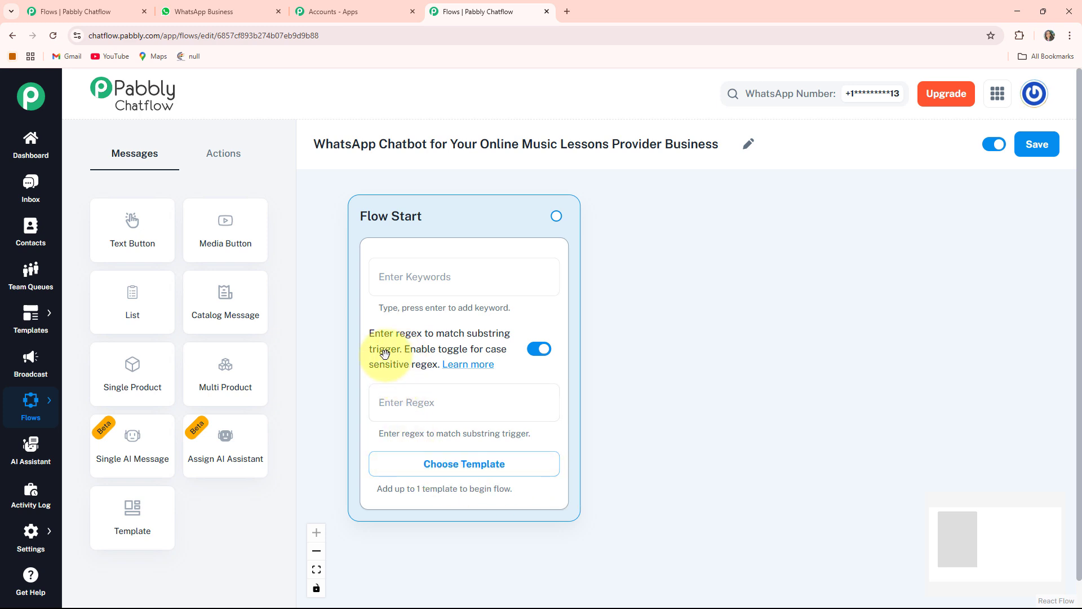
- Set the Flow Start trigger regex to [\s\S]+
left_click(401, 403)
type("[\\s\\S]+")
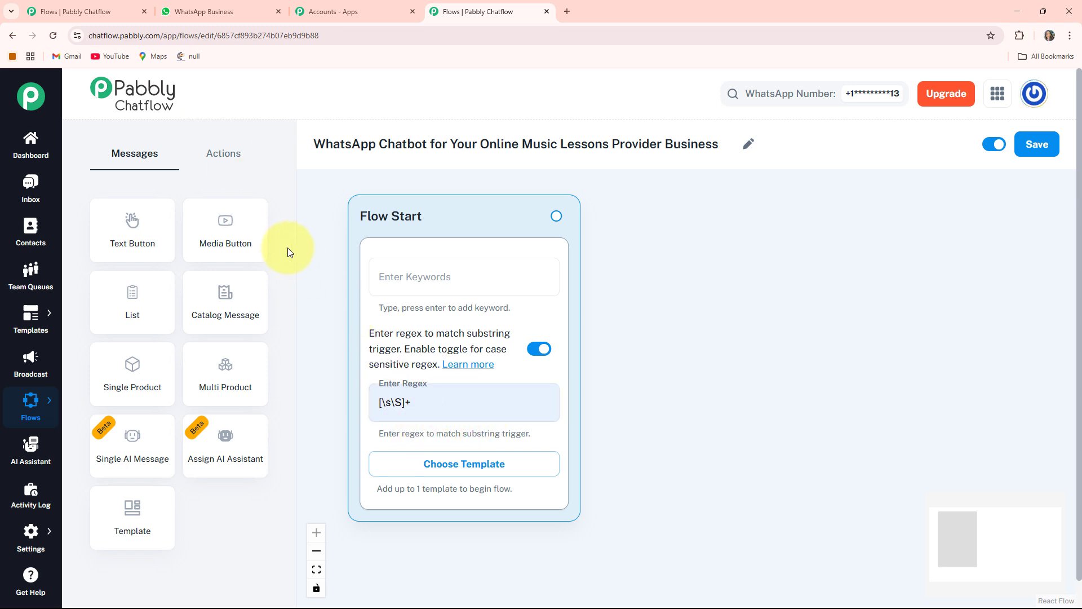
- Add an Ask Question node beside Flow Start with the "Hi Music Lover" welcome message asking for the contact's Full Name
left_click(223, 148)
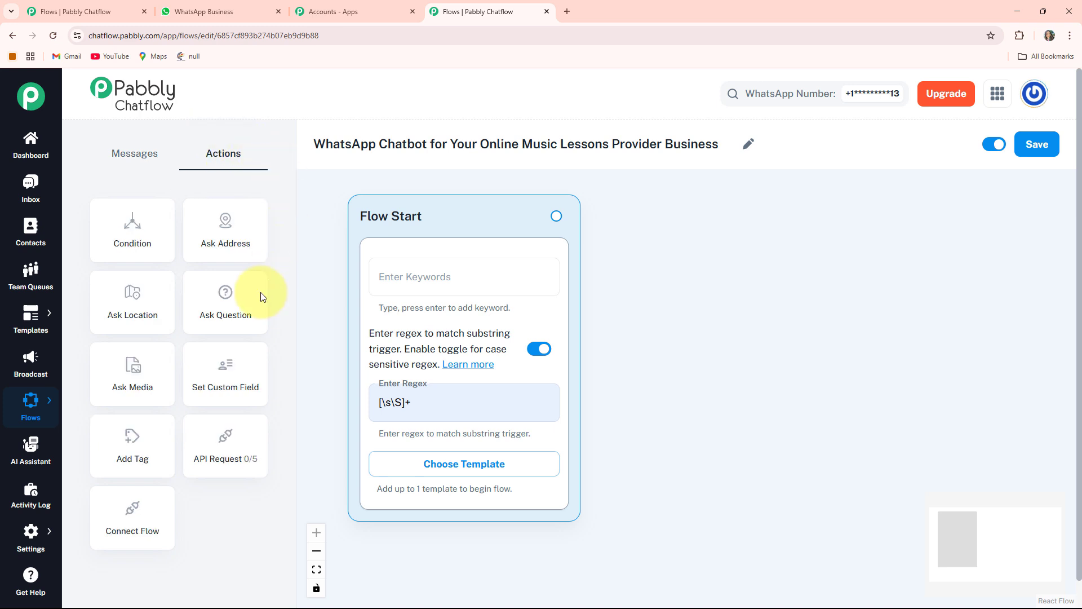
left_click(213, 309)
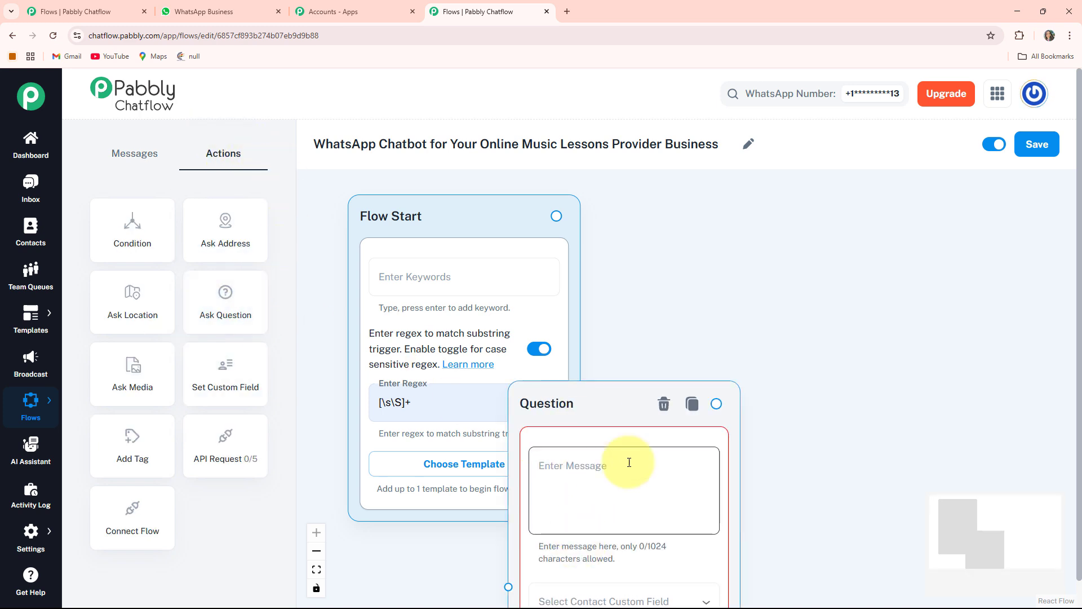
left_click_drag(694, 222, 671, 217)
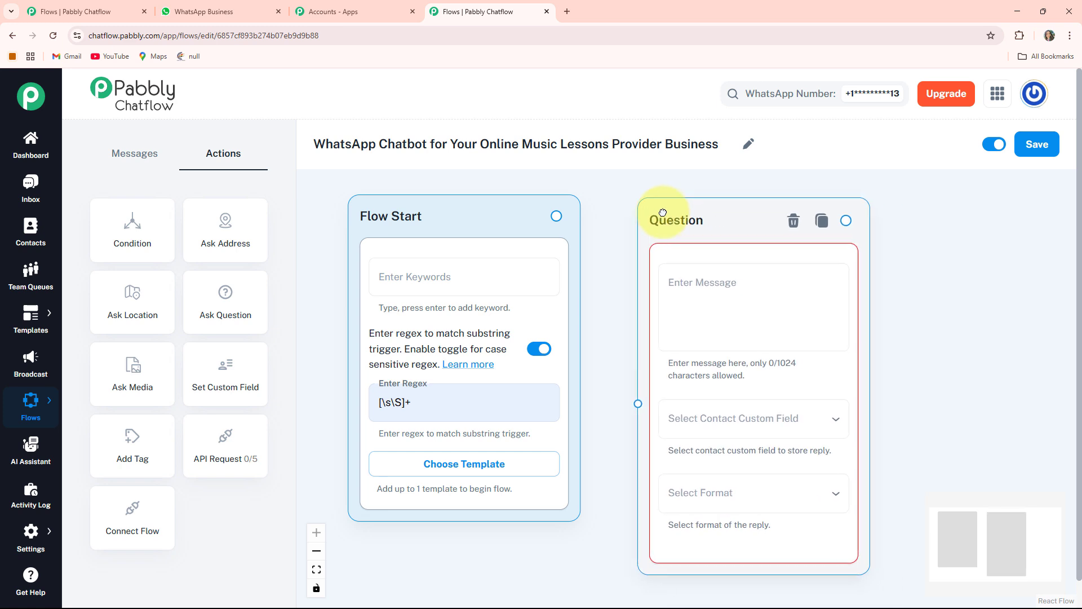
left_click_drag(980, 382, 901, 381)
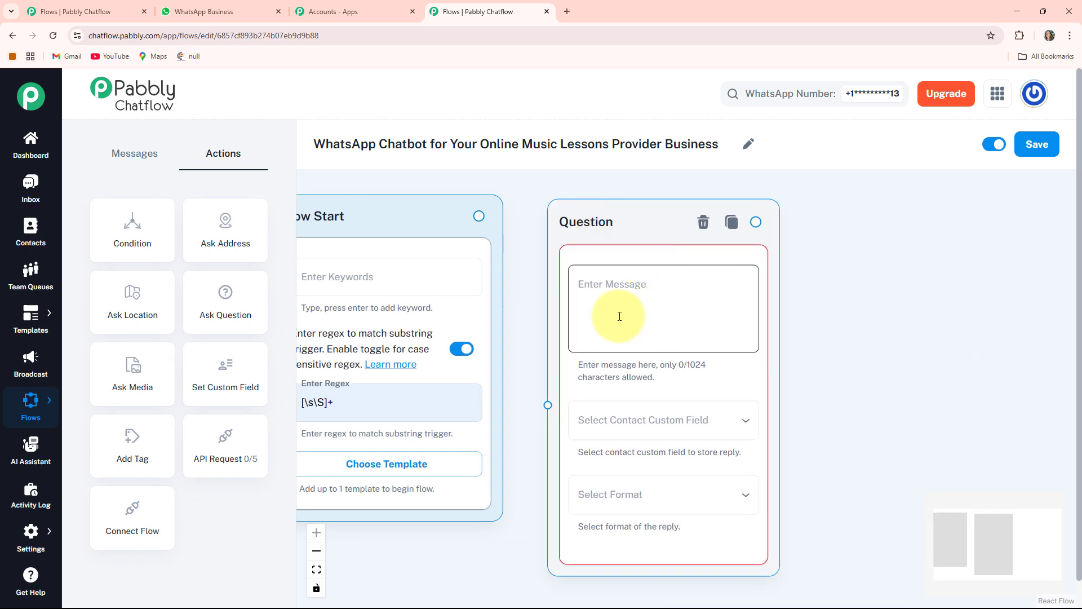
left_click(602, 307)
key("ctrl+v")
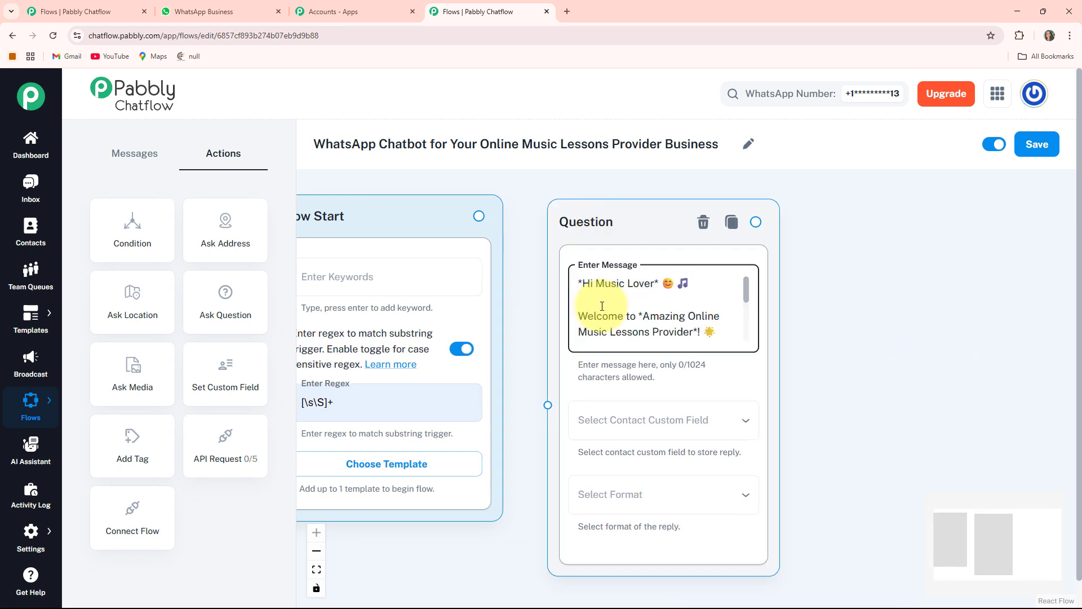
key("Down")
key("Down")
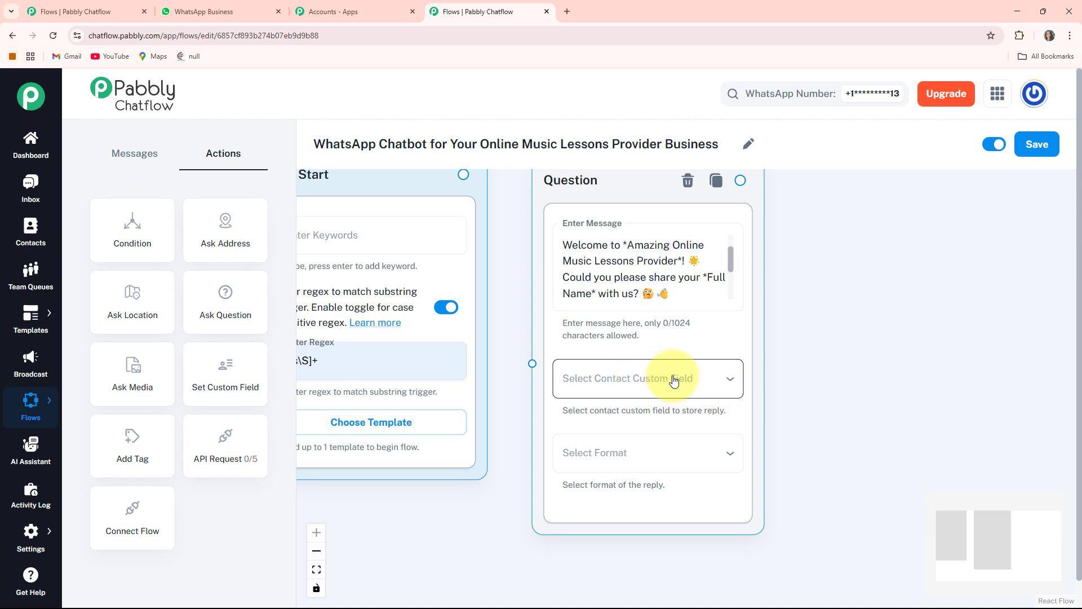
- Store the question's reply in the FullName custom field and set the reply format to Text
left_click(674, 381)
left_click(587, 263)
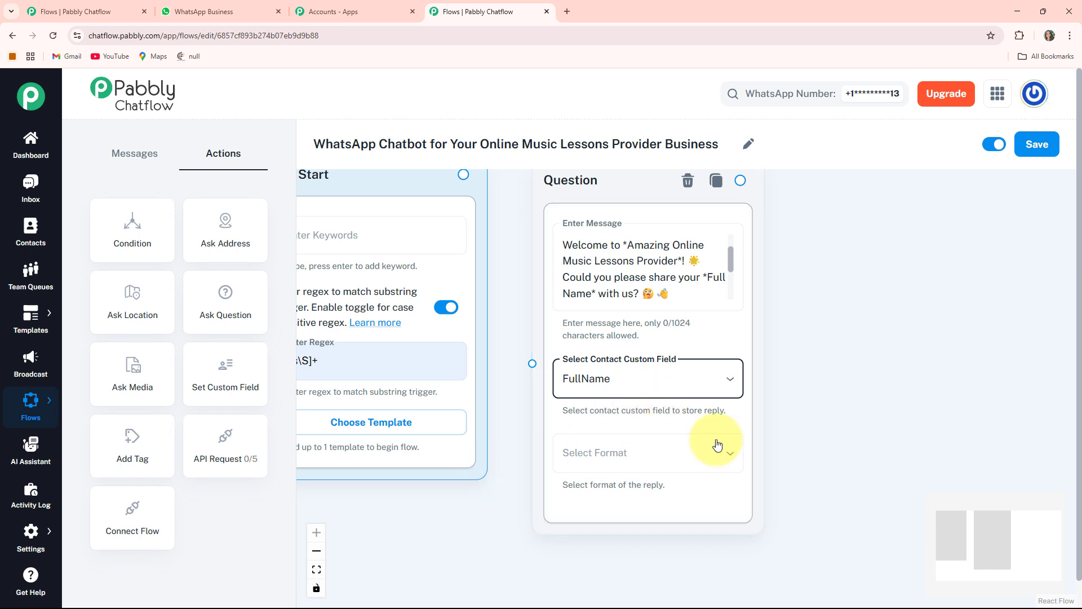
left_click(672, 454)
left_click(592, 450)
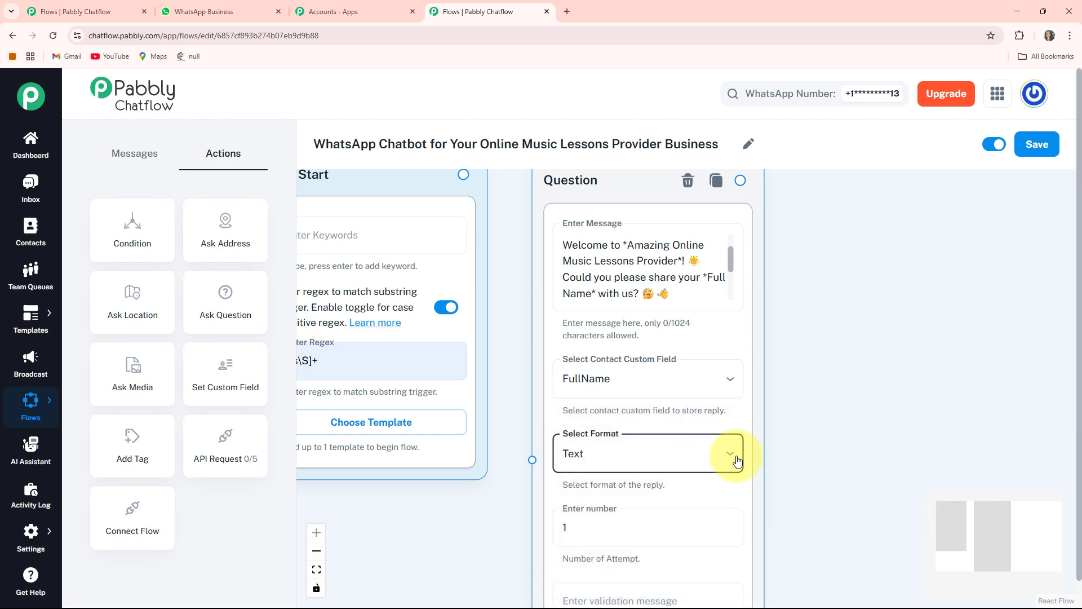
scroll(790, 381, "down", 2)
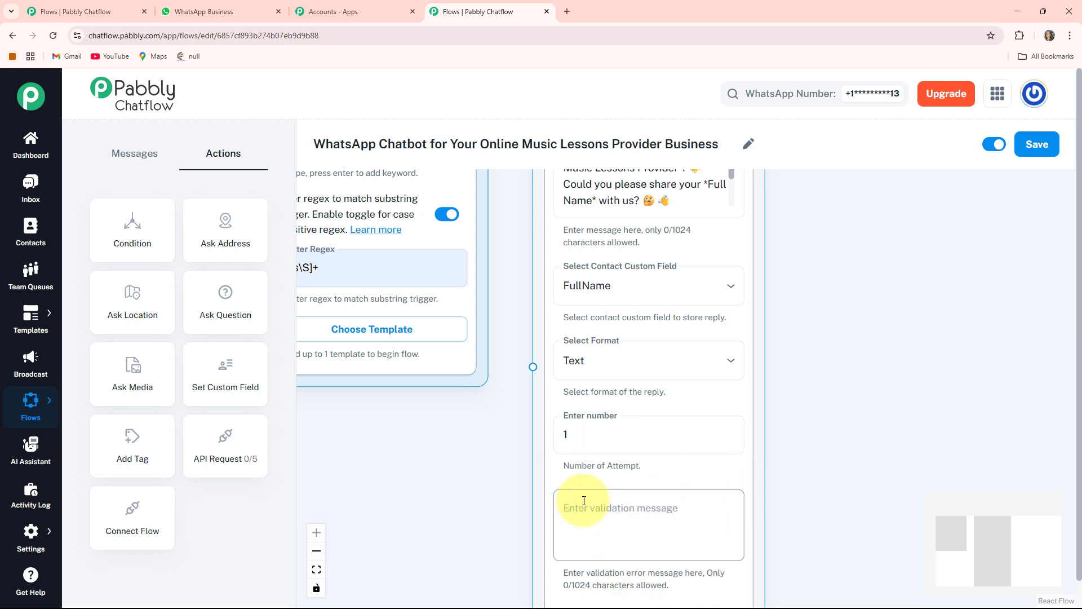
- Connect Flow Start to the Question node and move the Question node slightly closer to it
scroll(590, 403, "up", 3)
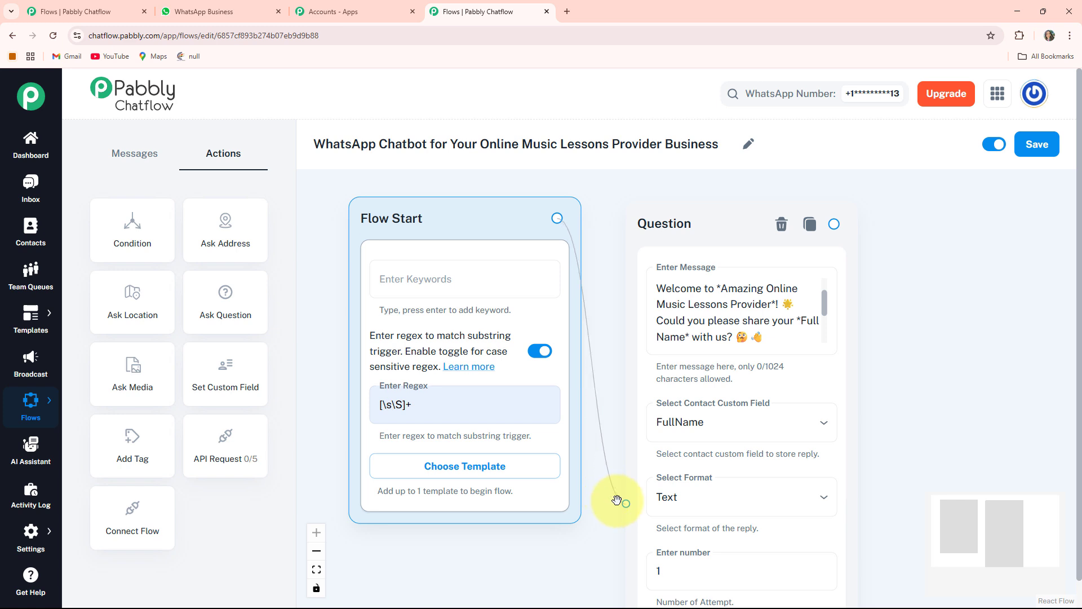
left_click_drag(712, 218, 693, 201)
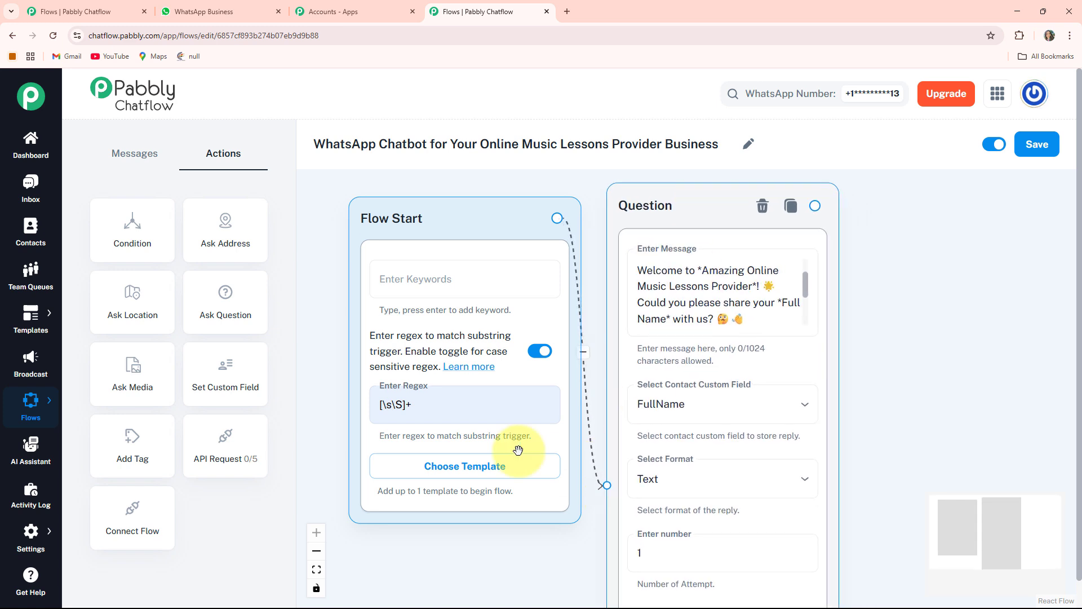
- Add a second Ask Question node beside the first, with the message beginning "Thanks *$FullName* for Joining us!"
left_click_drag(878, 372, 786, 317)
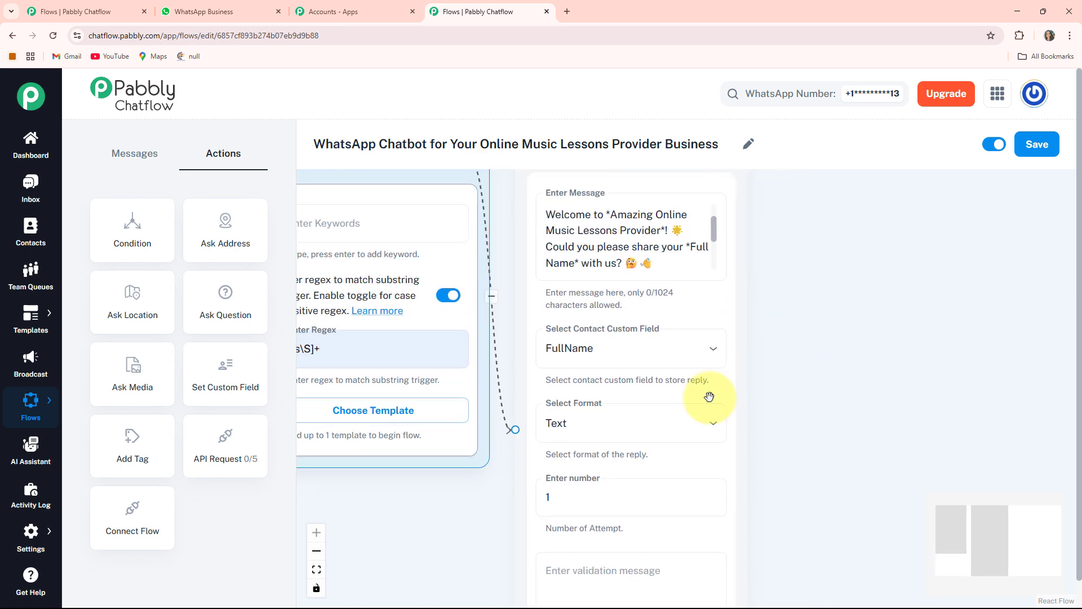
left_click_drag(821, 359, 725, 383)
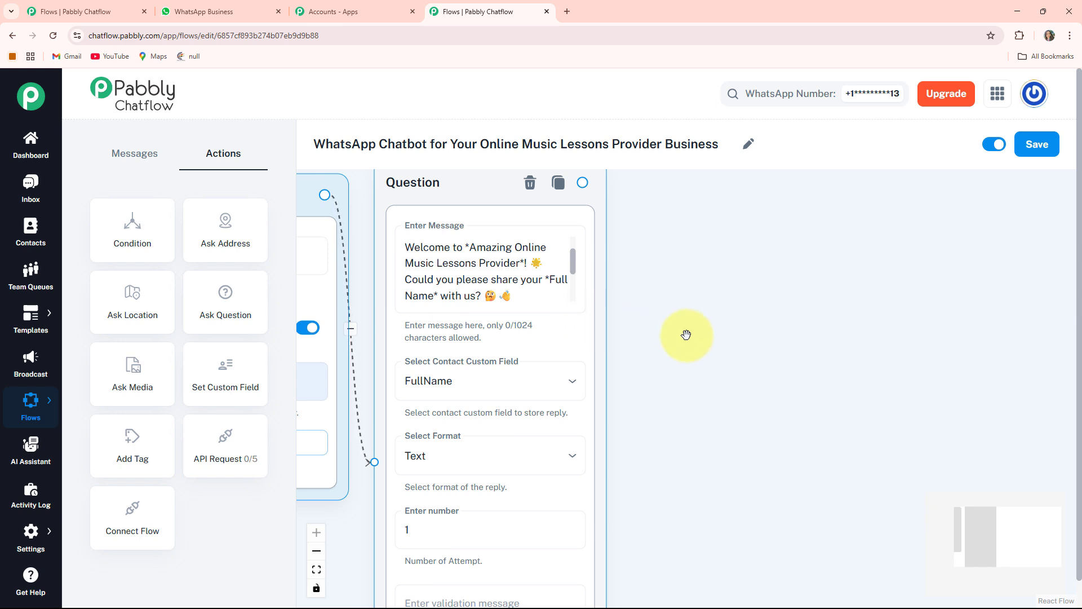
left_click(232, 294)
left_click_drag(355, 394, 695, 205)
left_click(725, 313)
key("ctrl+v")
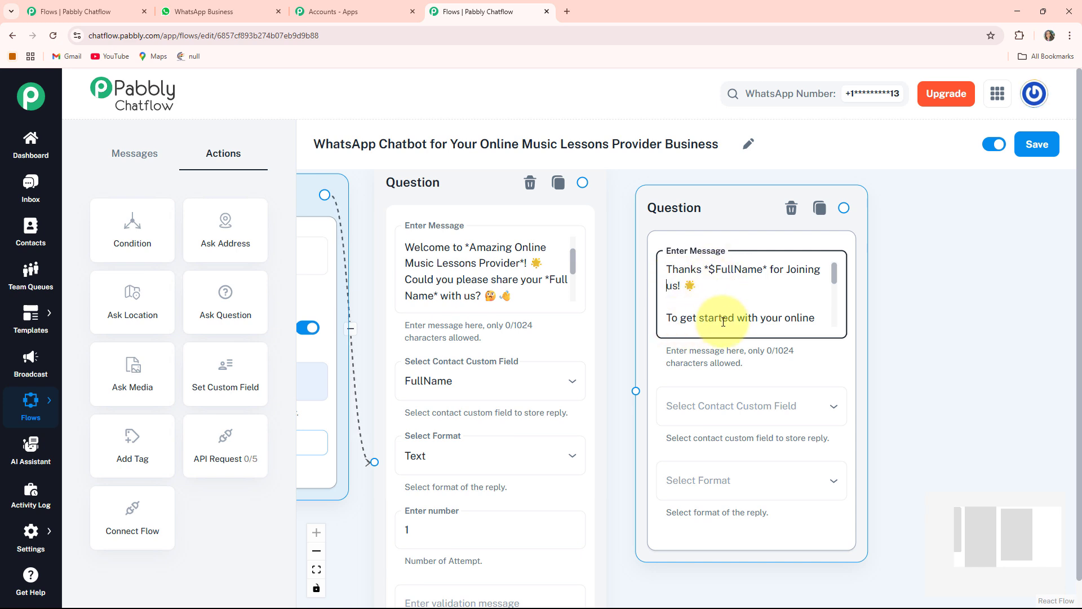
- Store the second question's email-address reply in the Email custom field and set the reply format to Email
scroll(743, 314, "down", 1)
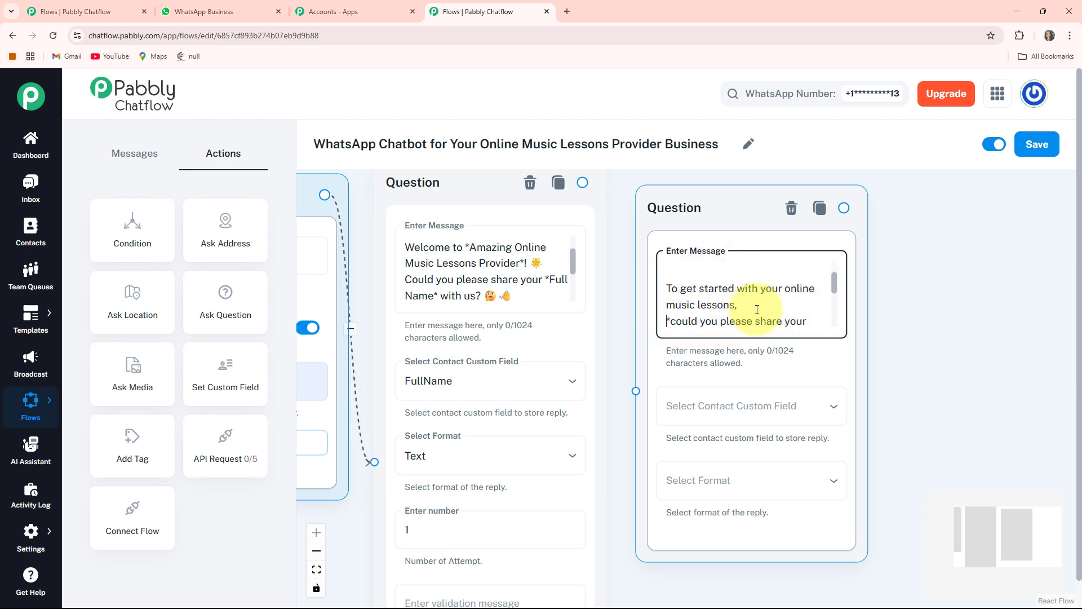
scroll(699, 318, "down", 1)
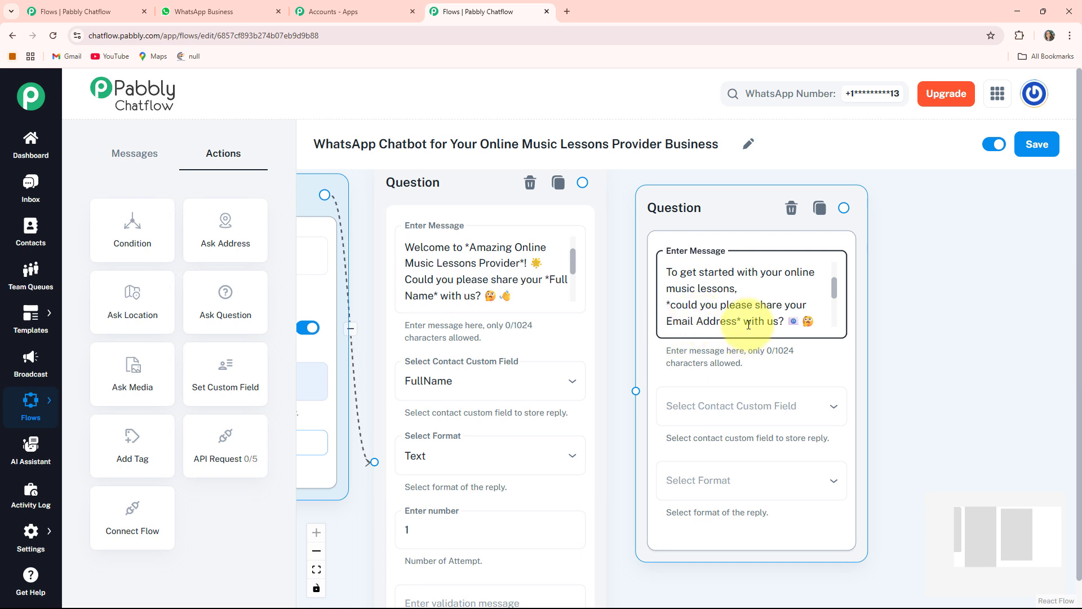
scroll(918, 339, "down", 1)
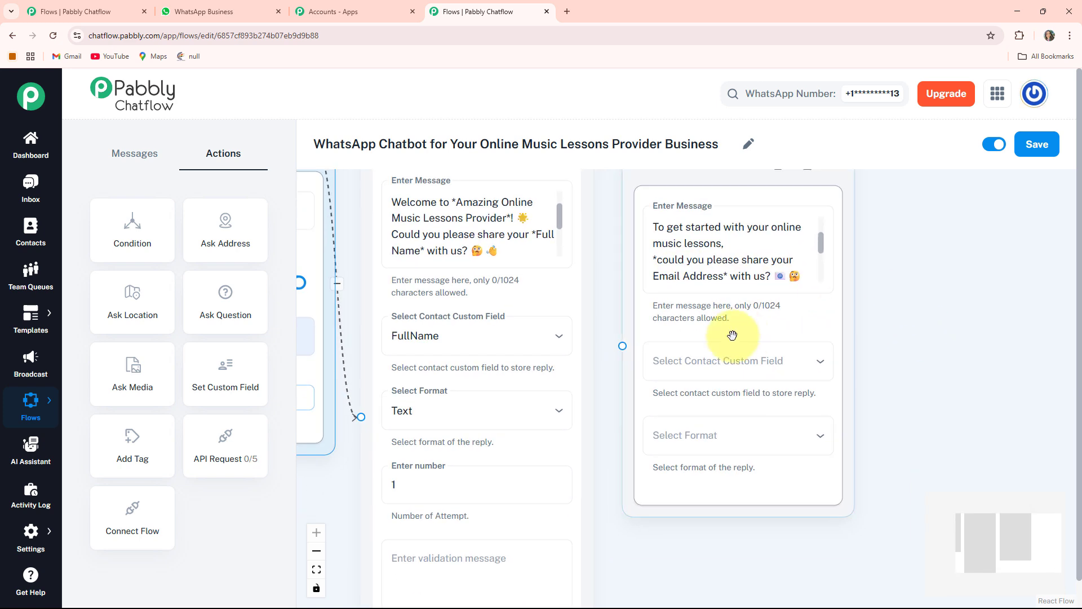
left_click(772, 367)
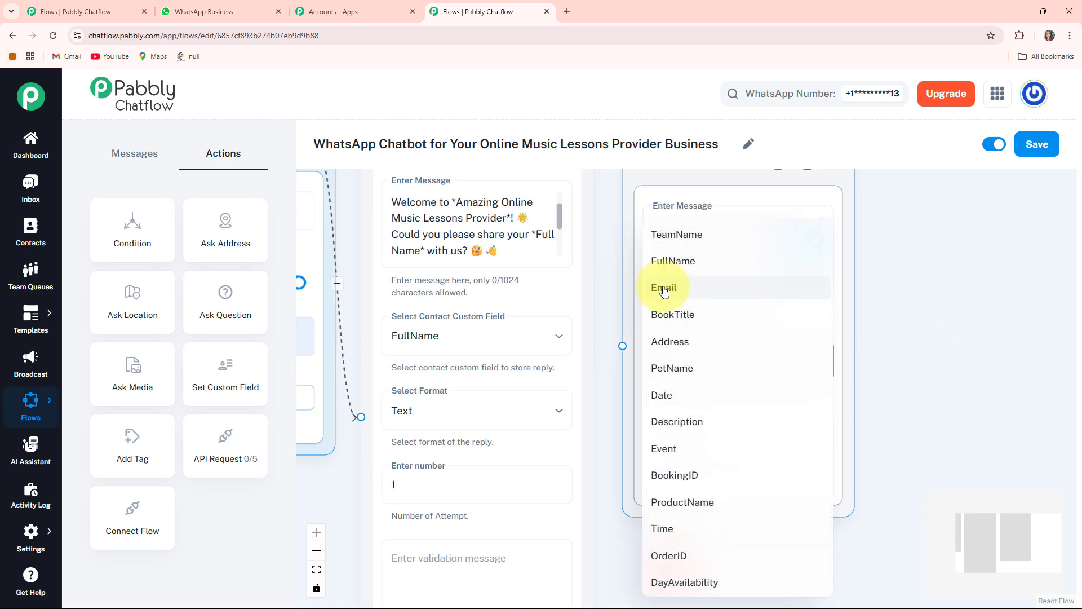
left_click(664, 290)
scroll(925, 363, "down", 1)
left_click(685, 398)
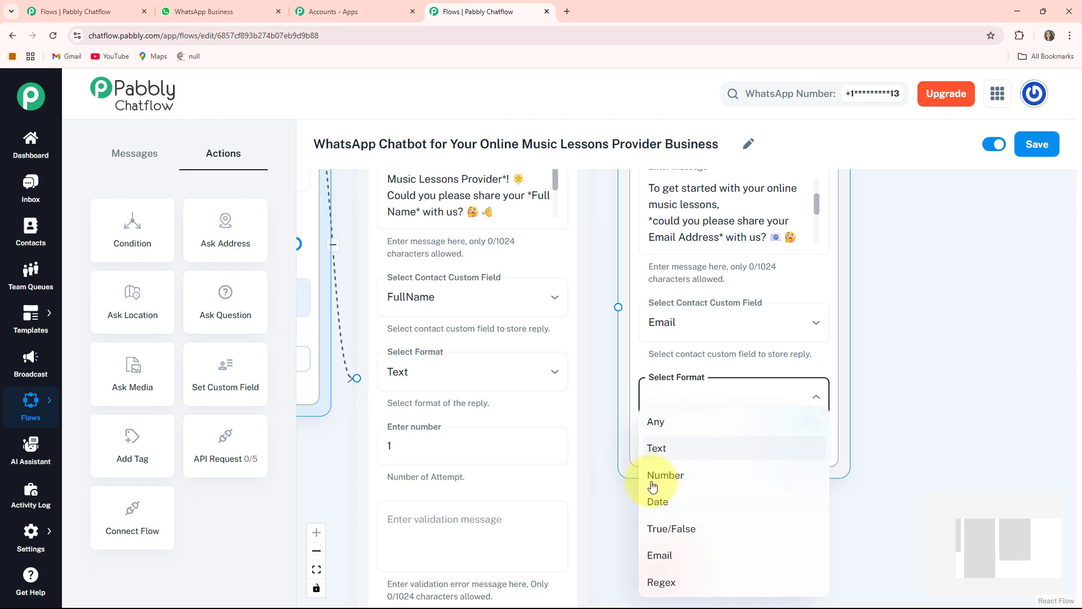
left_click(665, 547)
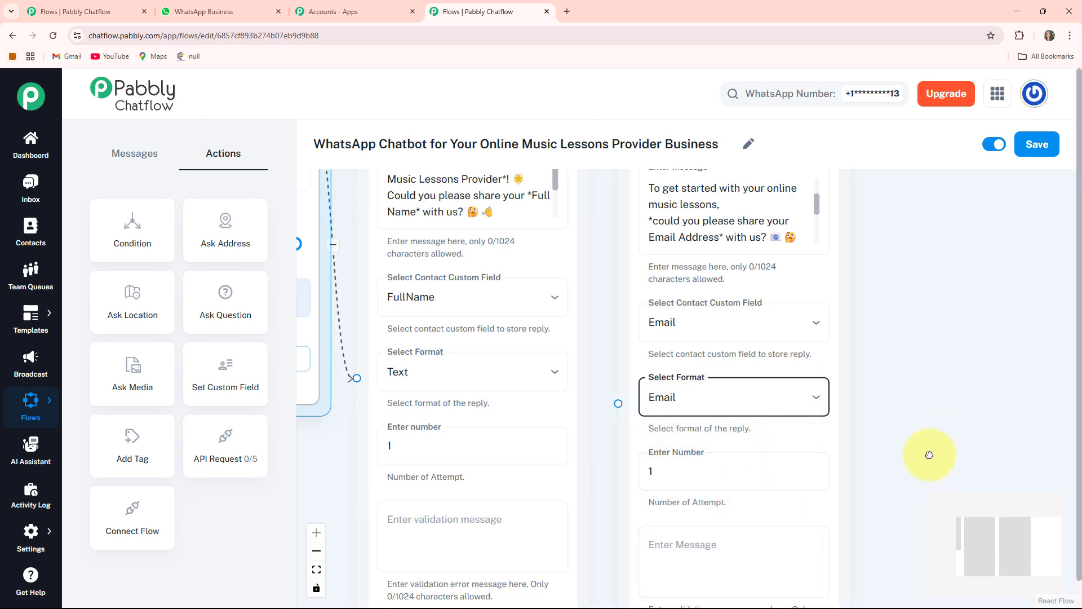
scroll(930, 455, "down", 1)
left_click(761, 526)
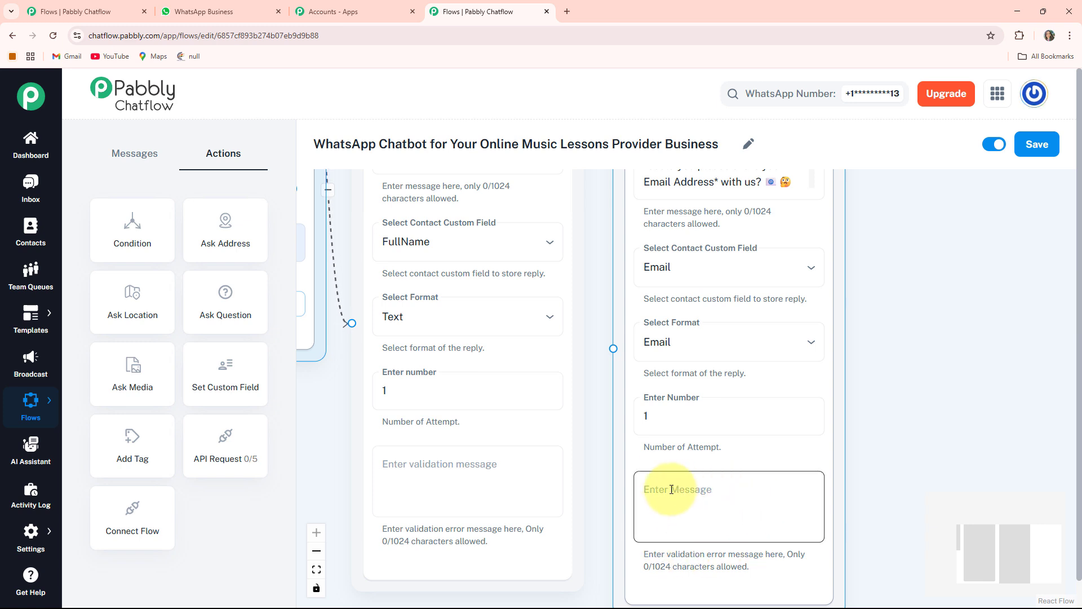
- Connect the Full Name Question node to the Email Address Question node and move the latter slightly up
left_click_drag(592, 392, 555, 463)
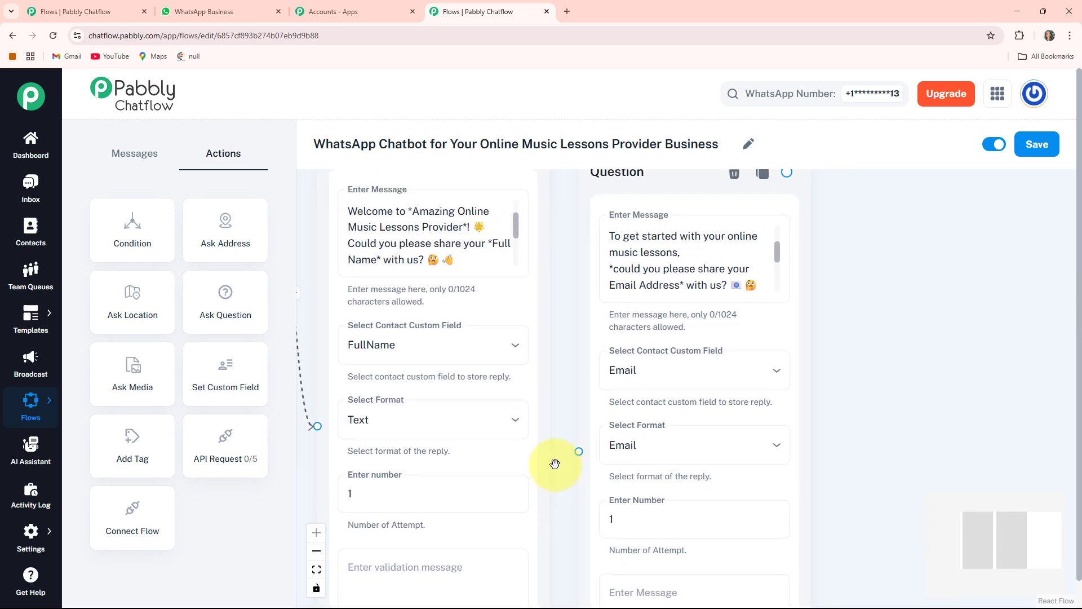
left_click_drag(574, 410, 586, 460)
left_click_drag(538, 197, 586, 500)
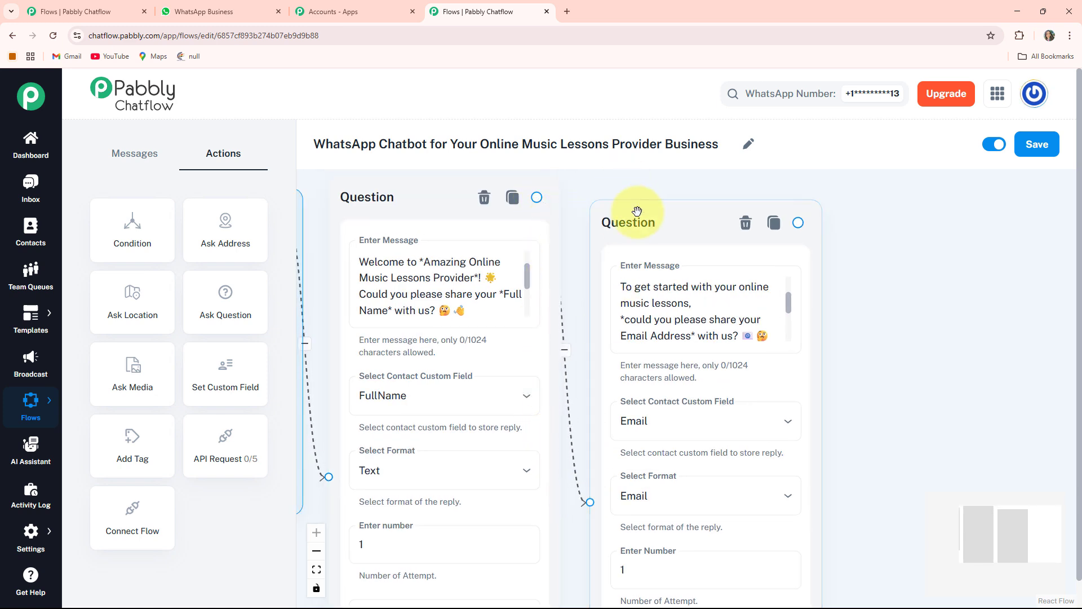
left_click_drag(640, 207, 644, 193)
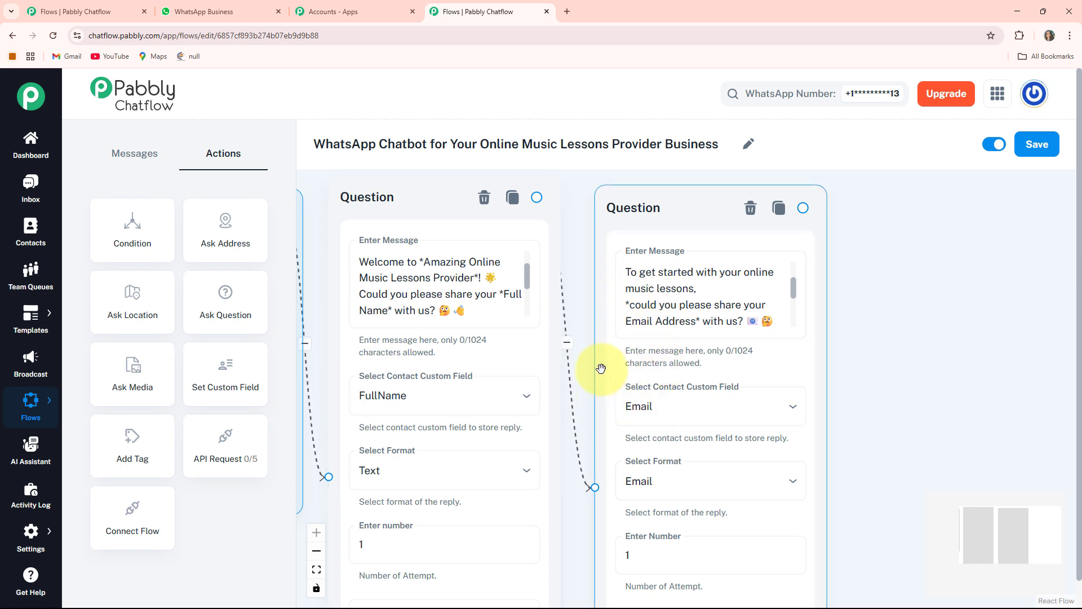
- Add a Media Button message node and place it beside the Email Address Question node
scroll(601, 369, "down", 3)
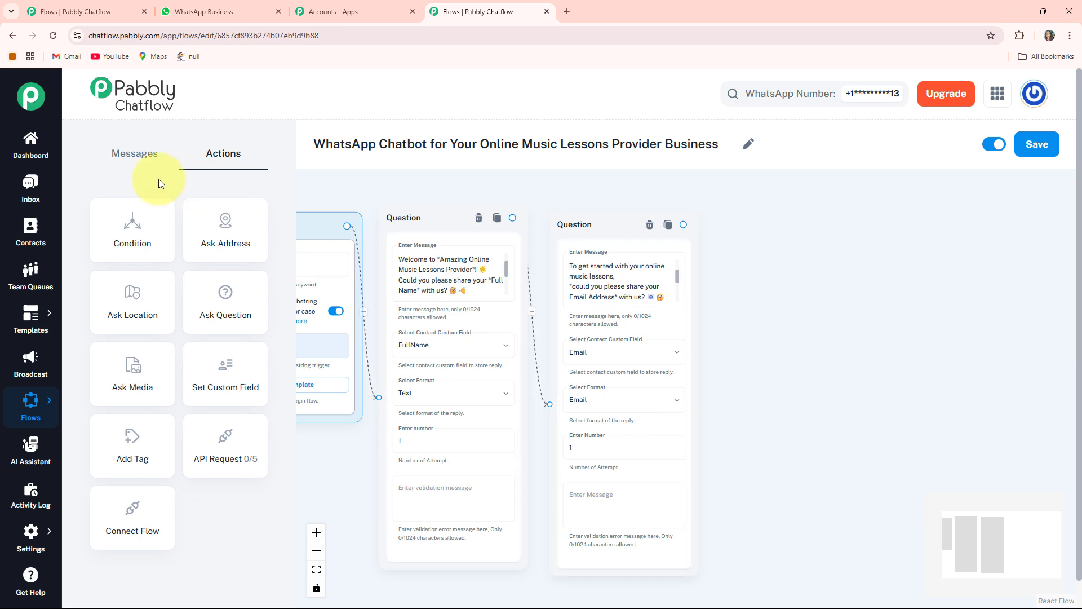
left_click(140, 153)
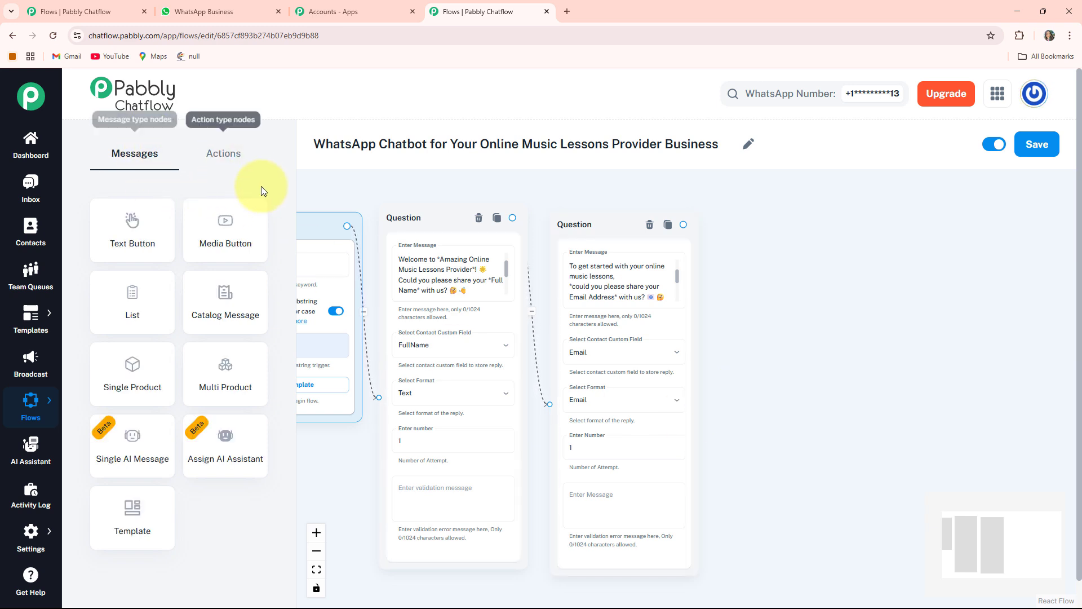
left_click(212, 232)
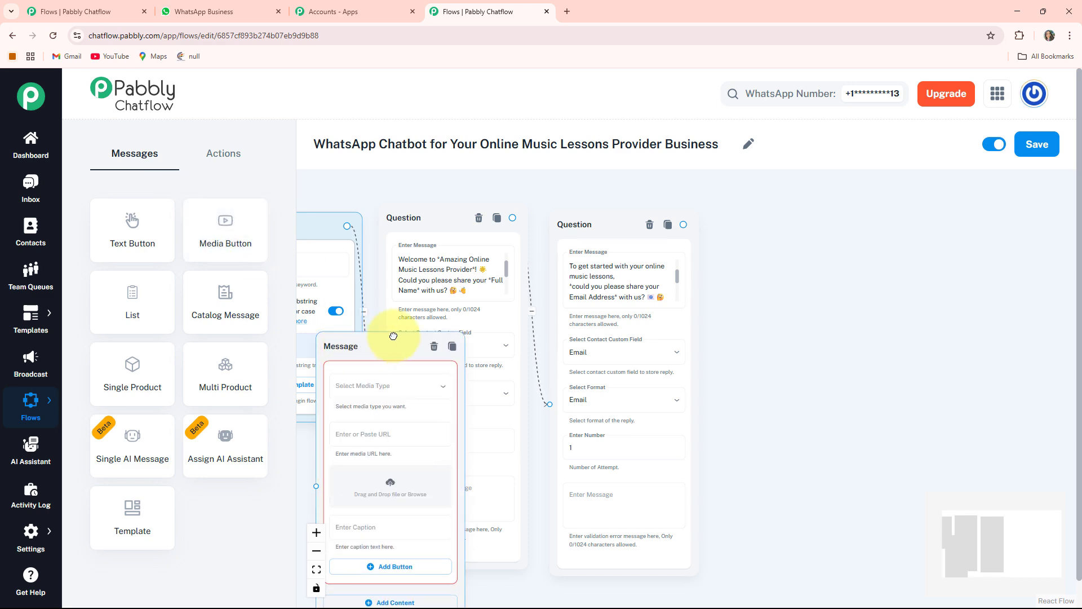
left_click_drag(391, 338, 756, 225)
scroll(870, 276, "up", 2)
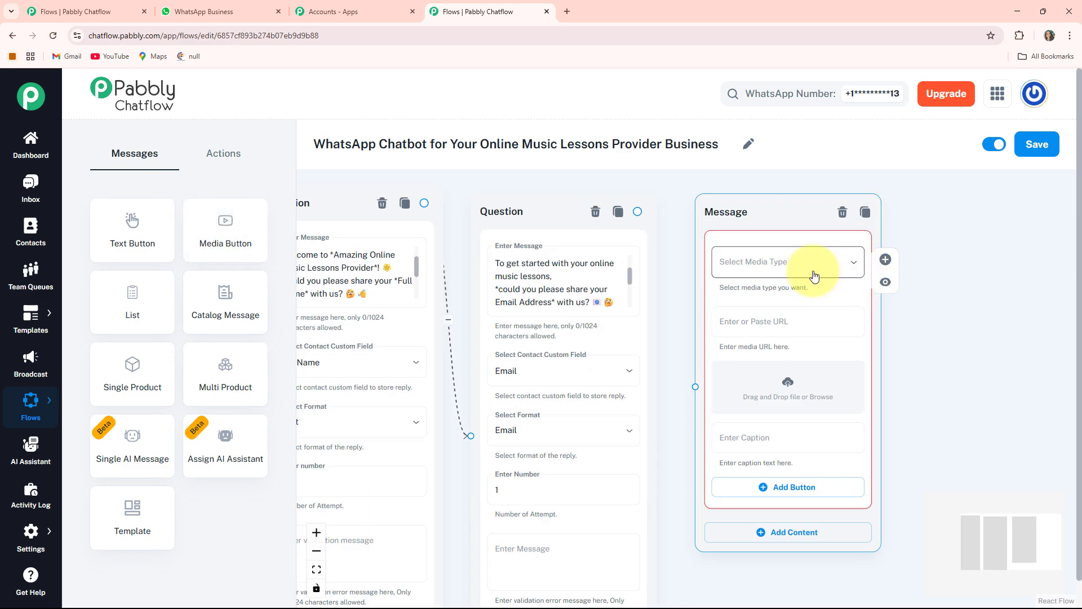
- Set the message's media type to Image and upload the "Amazing Online Music Lessons Provider Business" picture
left_click(807, 273)
left_click(708, 299)
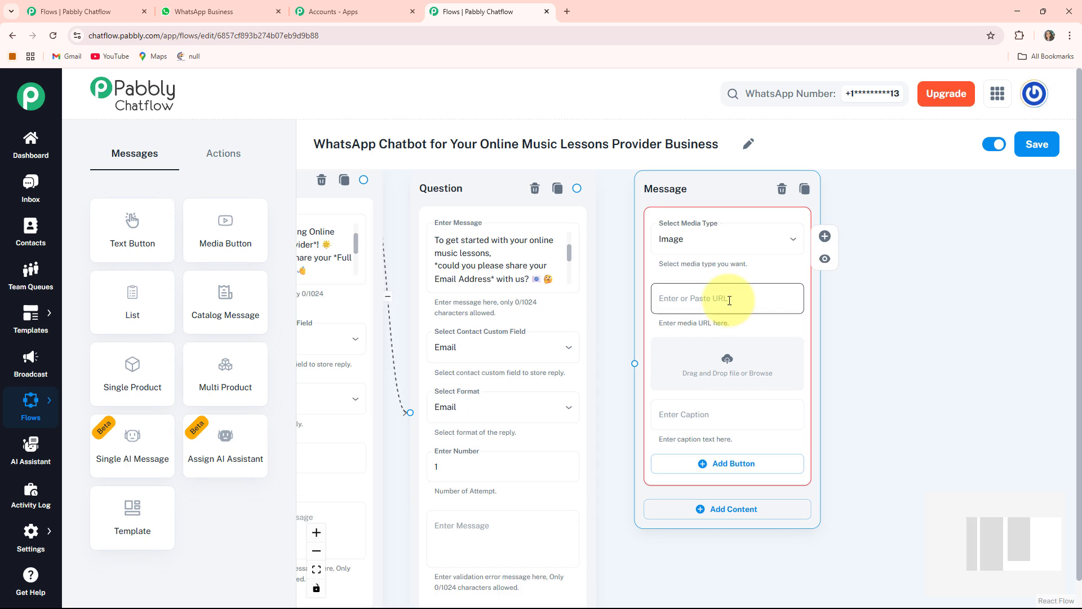
left_click(733, 369)
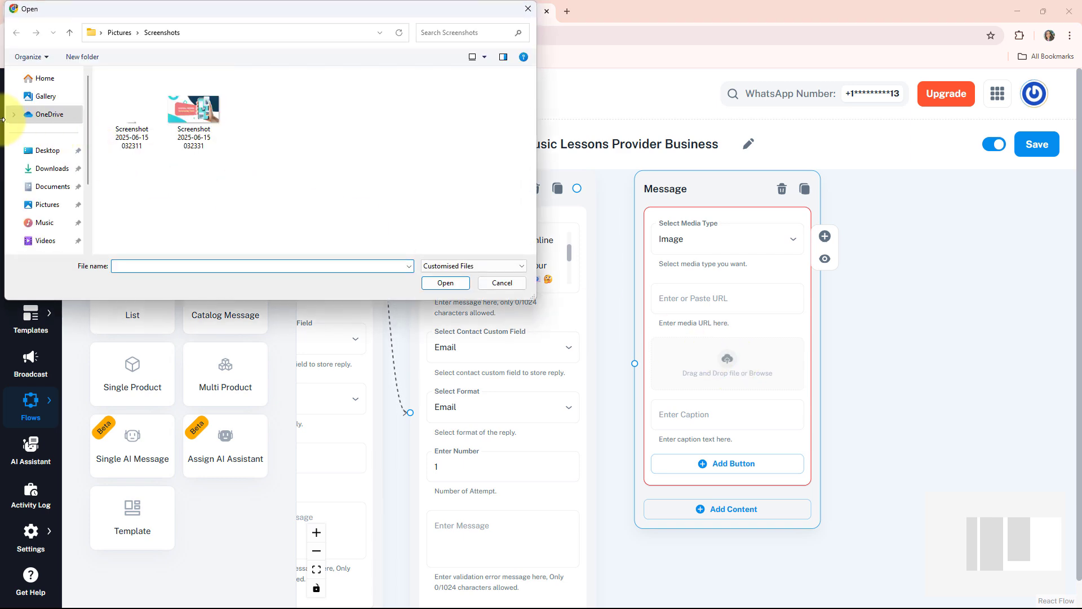
double_click(160, 169)
- Add Text + Button content below the image with the welcome message ending "Stay tuned for updates, tips, and exclusive offers!"
left_click_drag(879, 435, 815, 398)
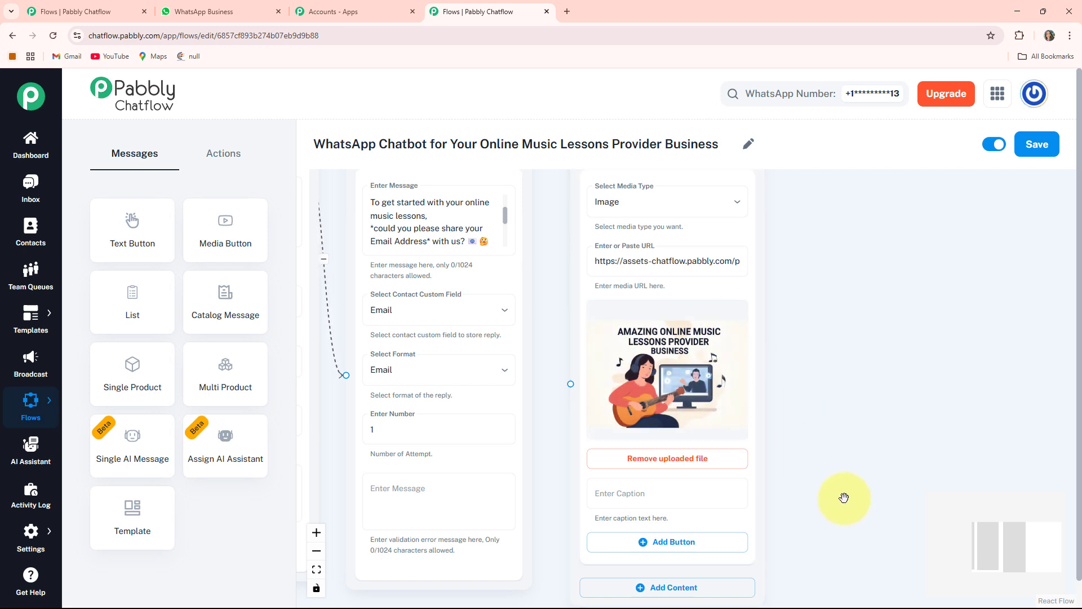
left_click_drag(800, 484, 785, 388)
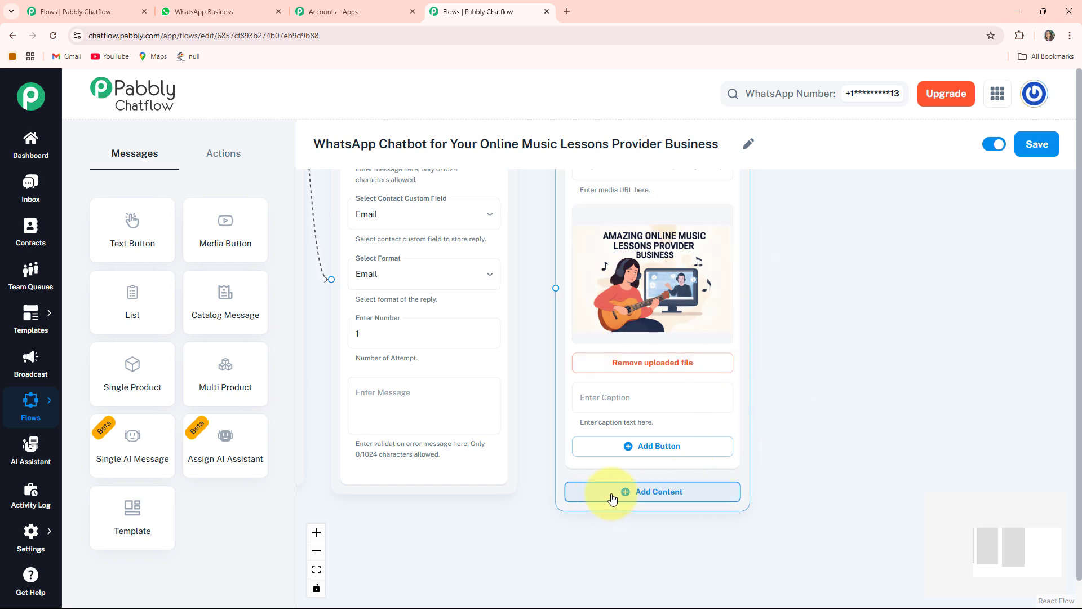
left_click(641, 495)
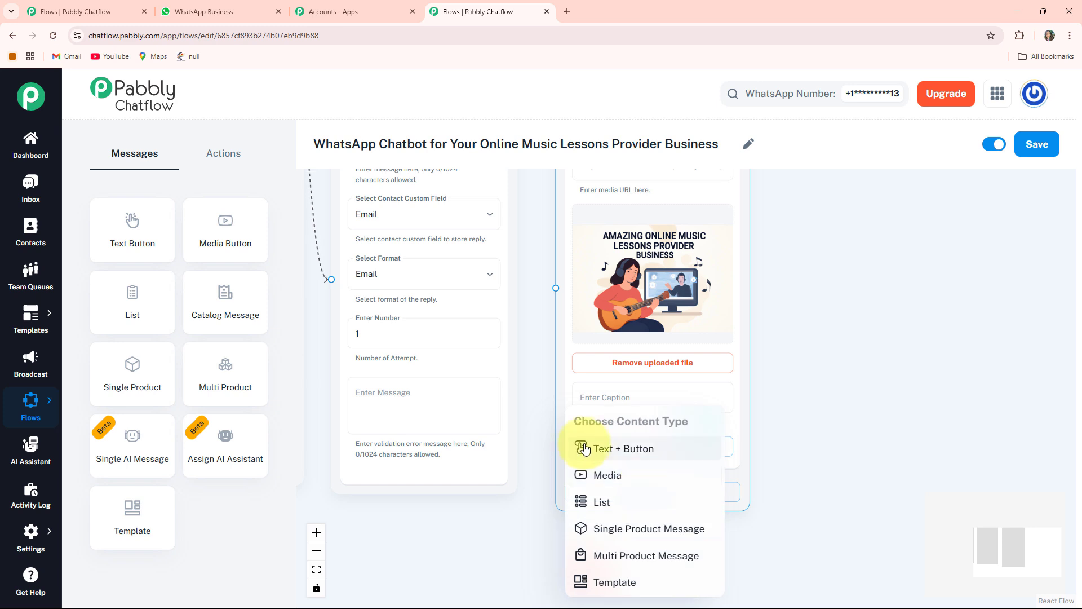
left_click(636, 449)
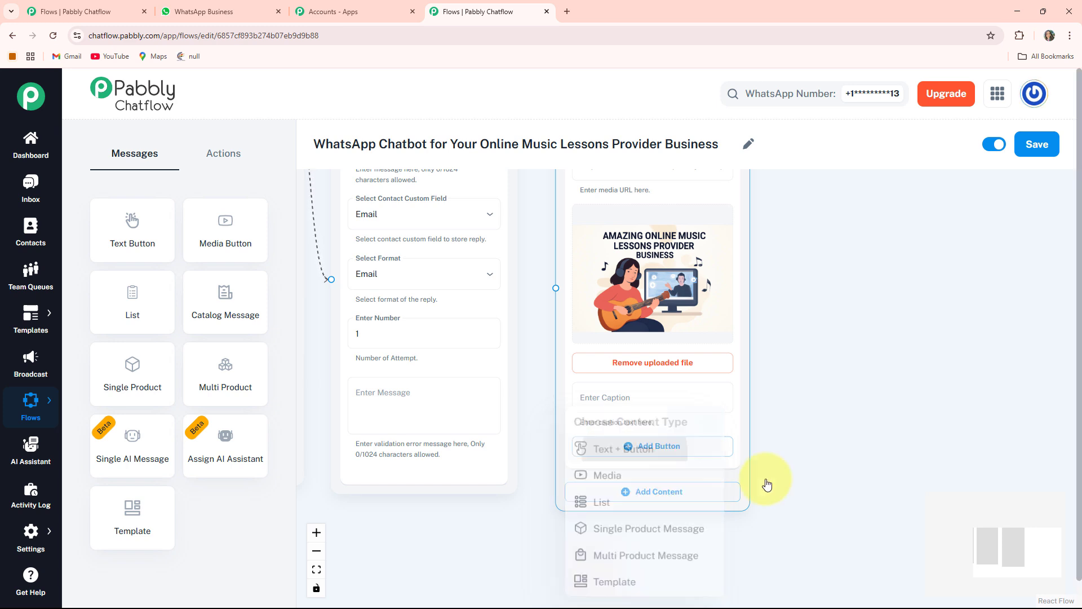
left_click(670, 437)
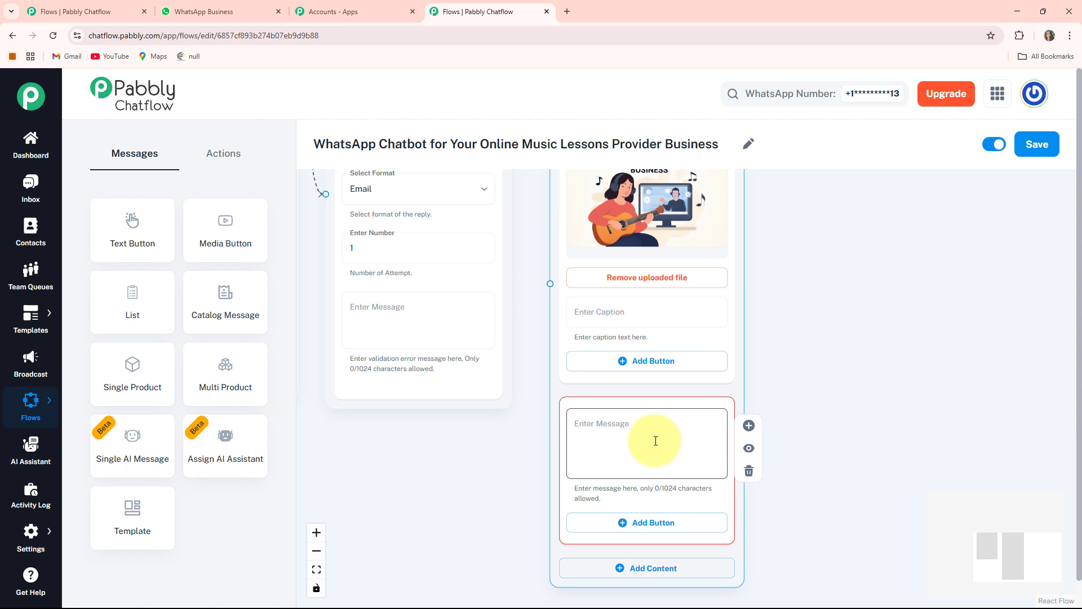
left_click(637, 311)
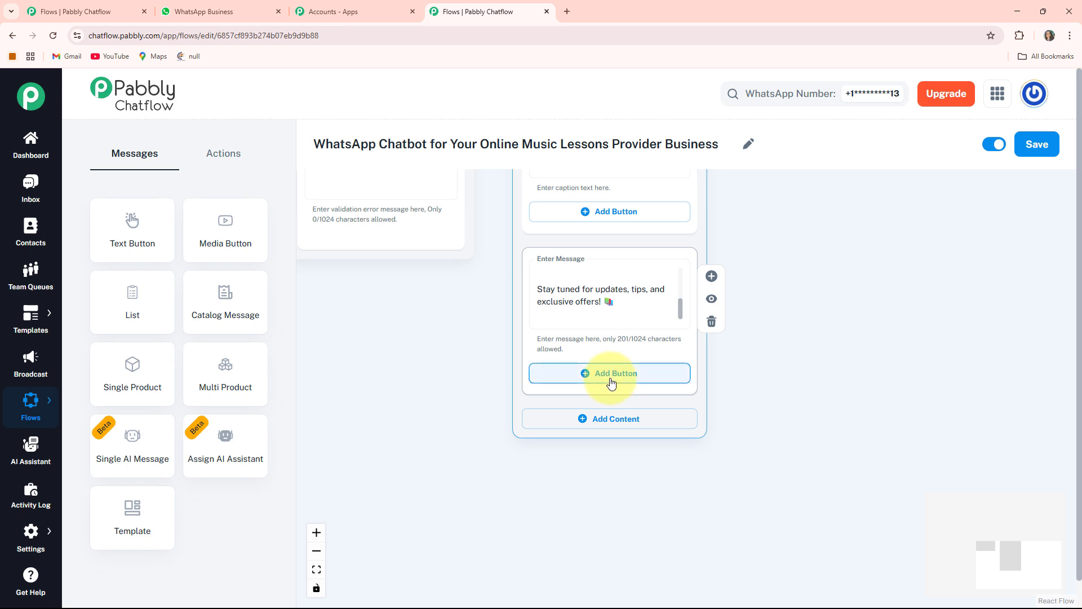
- Add three reply buttons under the message text: "Lesson Structure", "Lesson Duration" and "Cost Per Lesson", each with its emoji
left_click(612, 384)
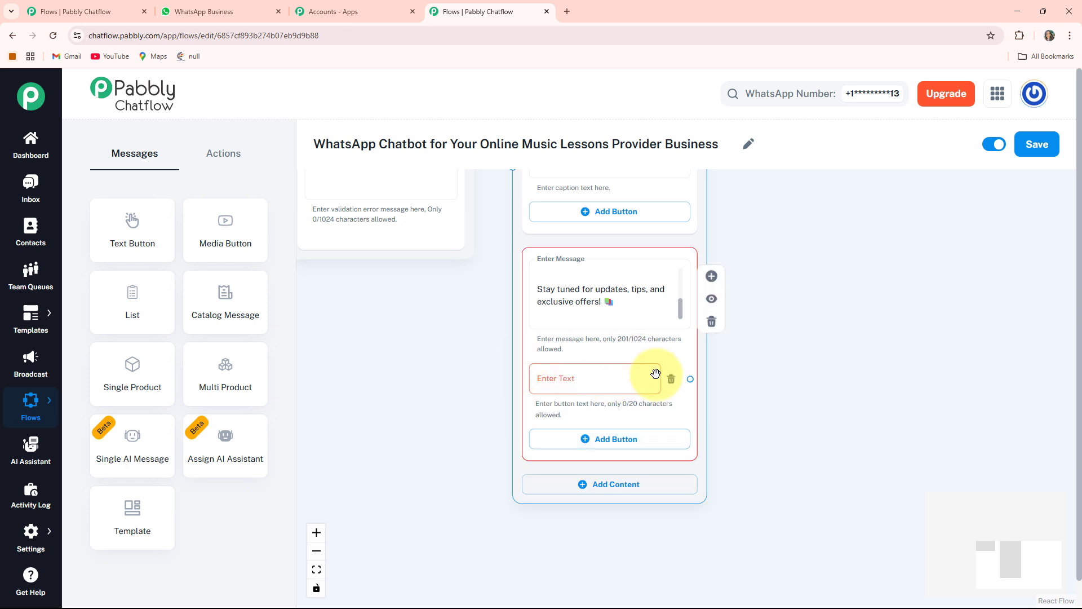
left_click(605, 387)
type("📄 Lesson Structure")
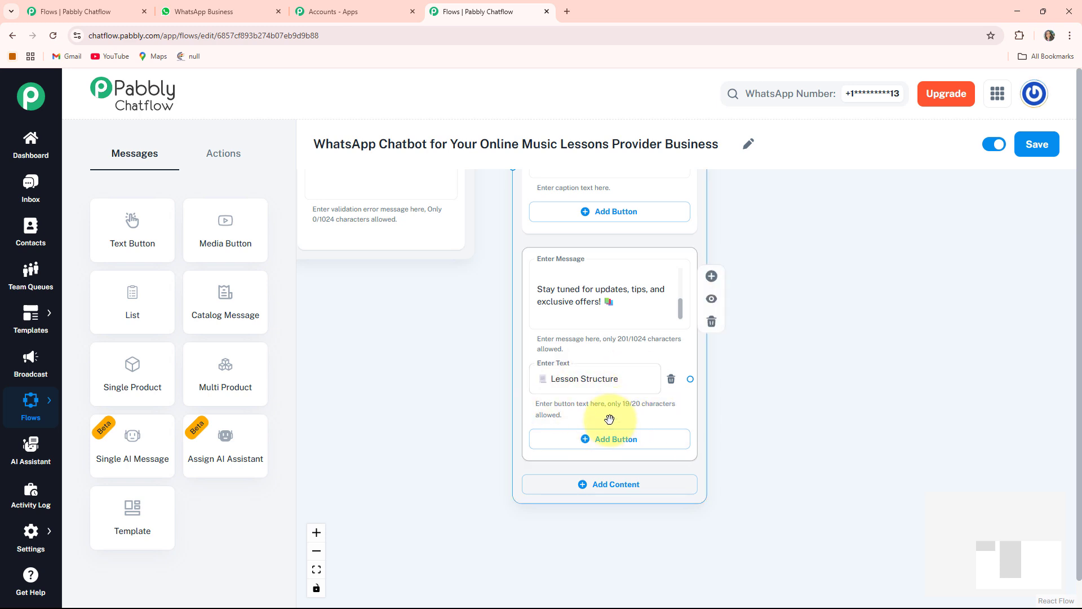
left_click(616, 442)
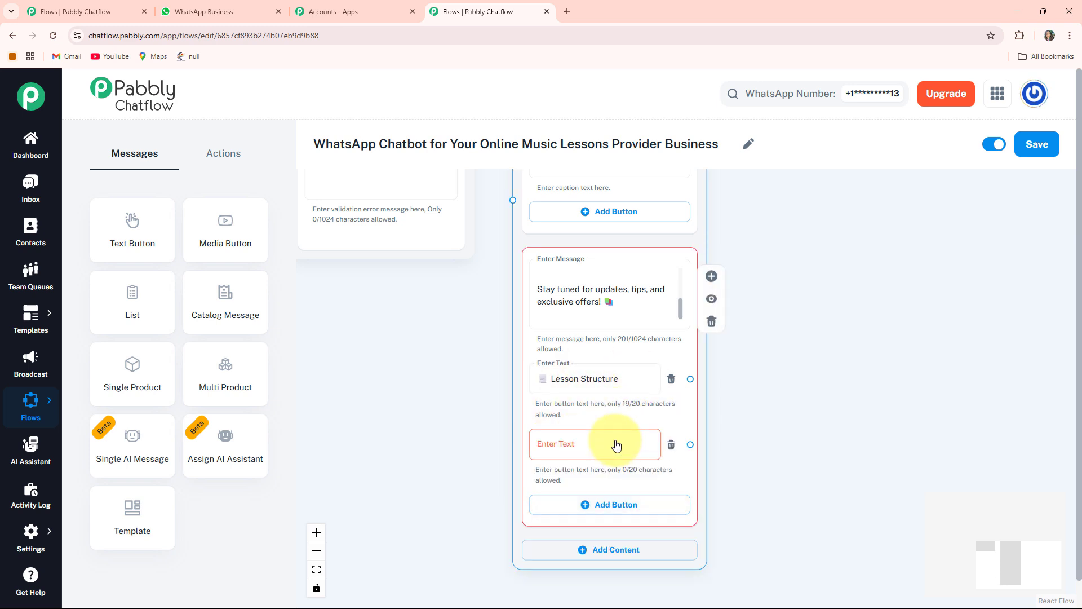
left_click(616, 445)
type("🕒 Lesson Duration")
scroll(609, 486, "down", 1)
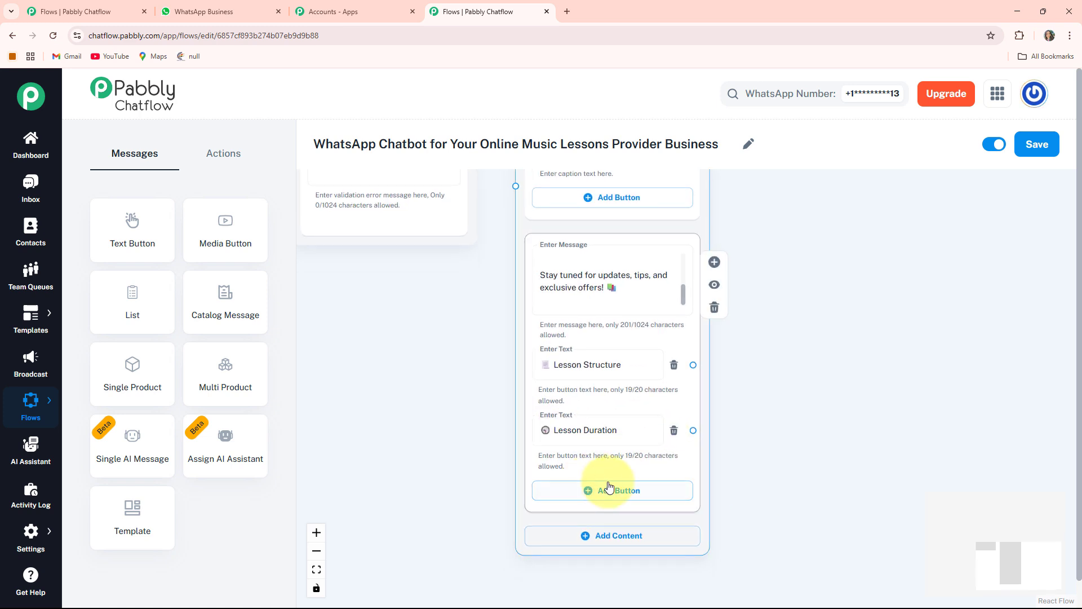
left_click(602, 490)
left_click(604, 495)
type("💰 Cost Per Lesson")
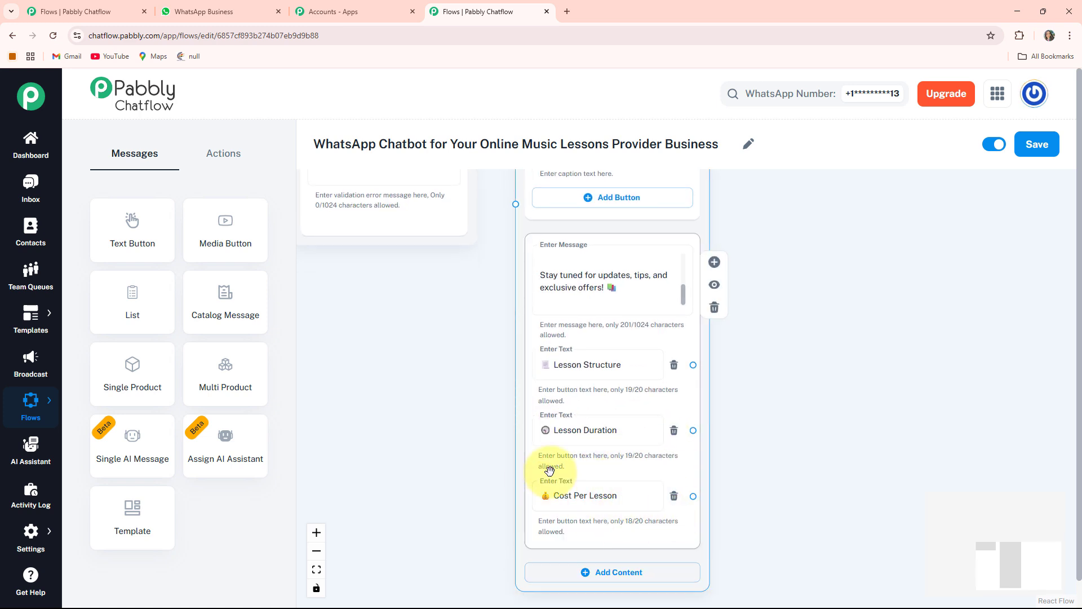
- Connect the Email Address Question node to the image Message node
scroll(455, 312, "up", 3)
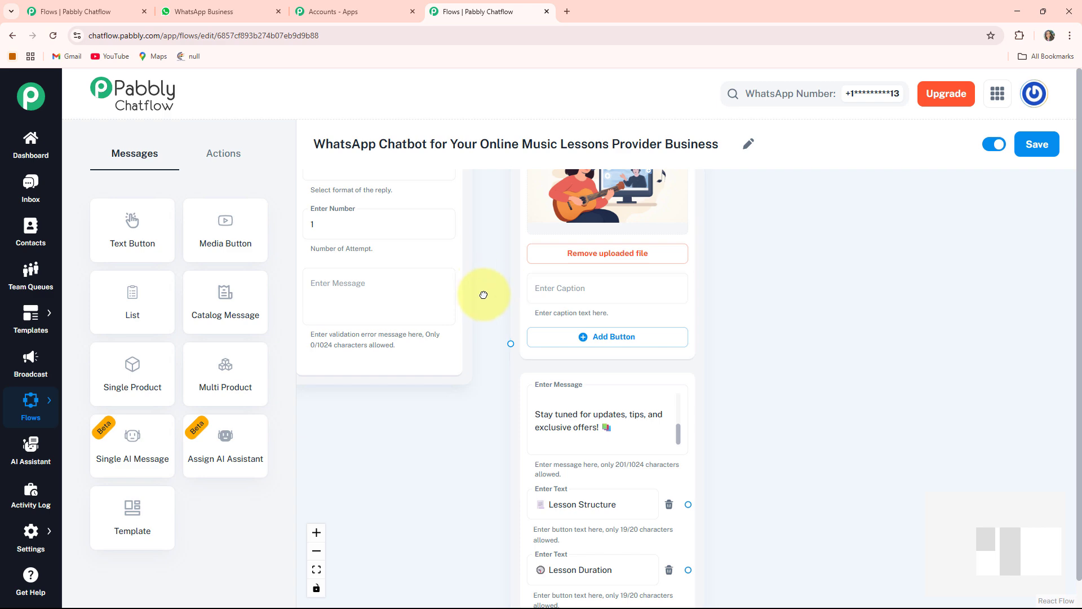
scroll(484, 294, "up", 3)
scroll(497, 434, "up", 2)
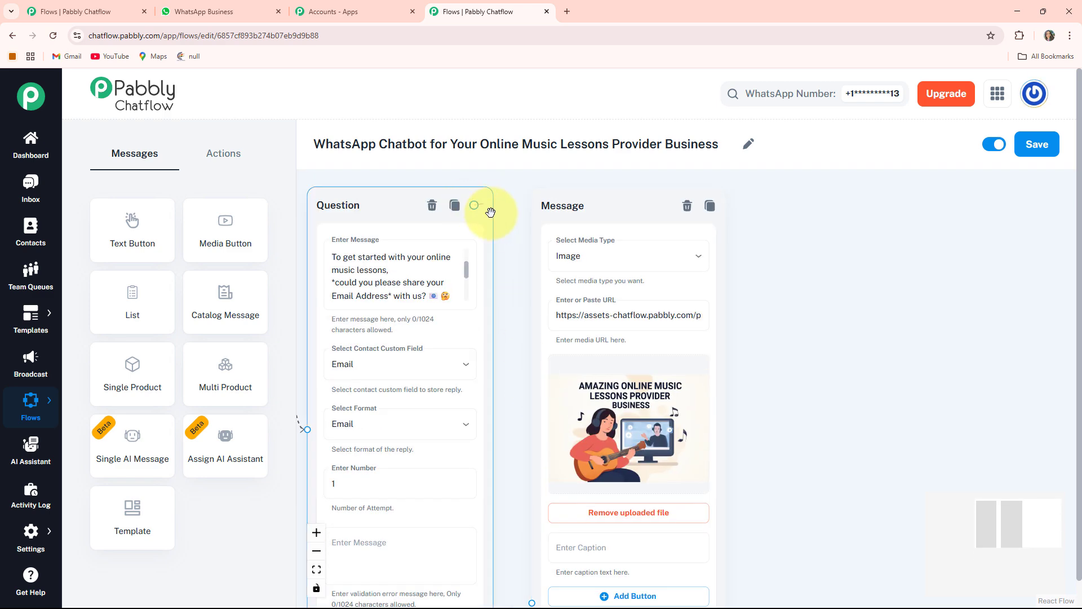
left_click_drag(490, 212, 531, 478)
- Connect the "Lesson Structure" button to a new Text + Button message placed beside the image message
left_click_drag(772, 453, 675, 134)
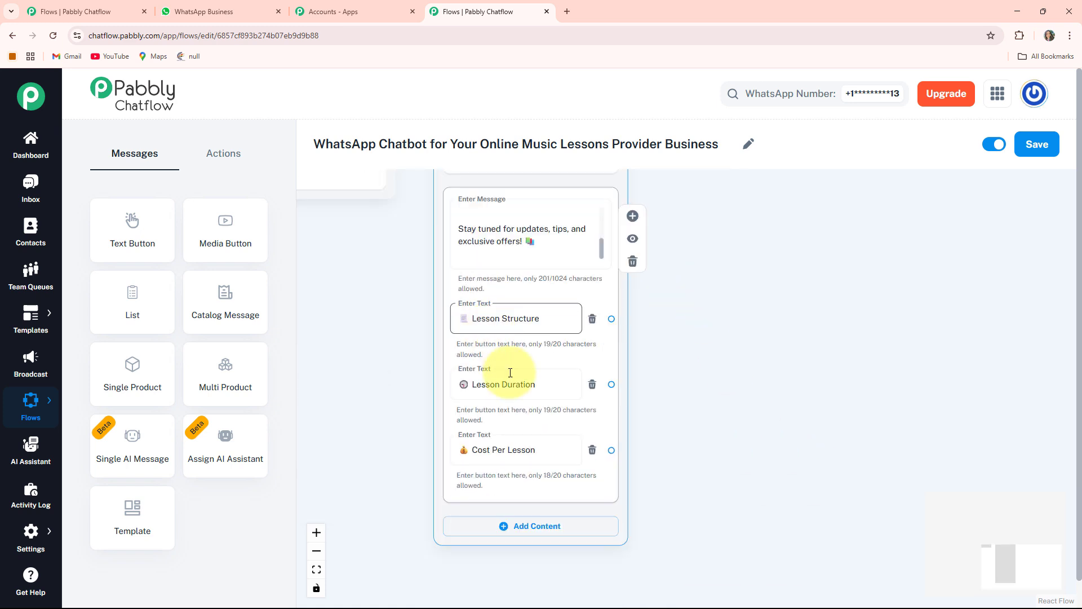
left_click(743, 207)
left_click(512, 327)
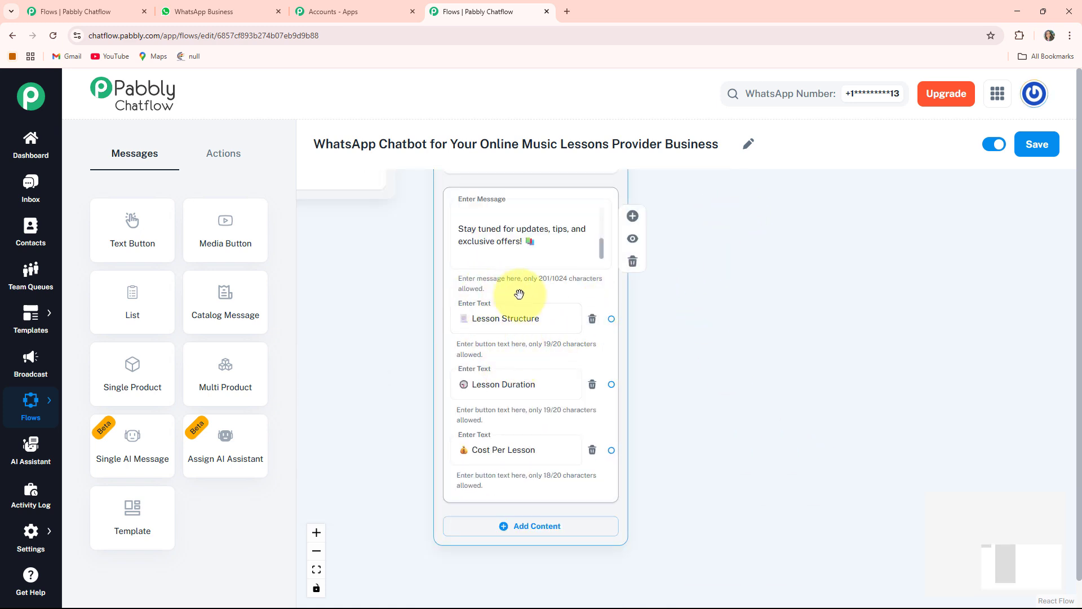
left_click_drag(739, 375, 714, 376)
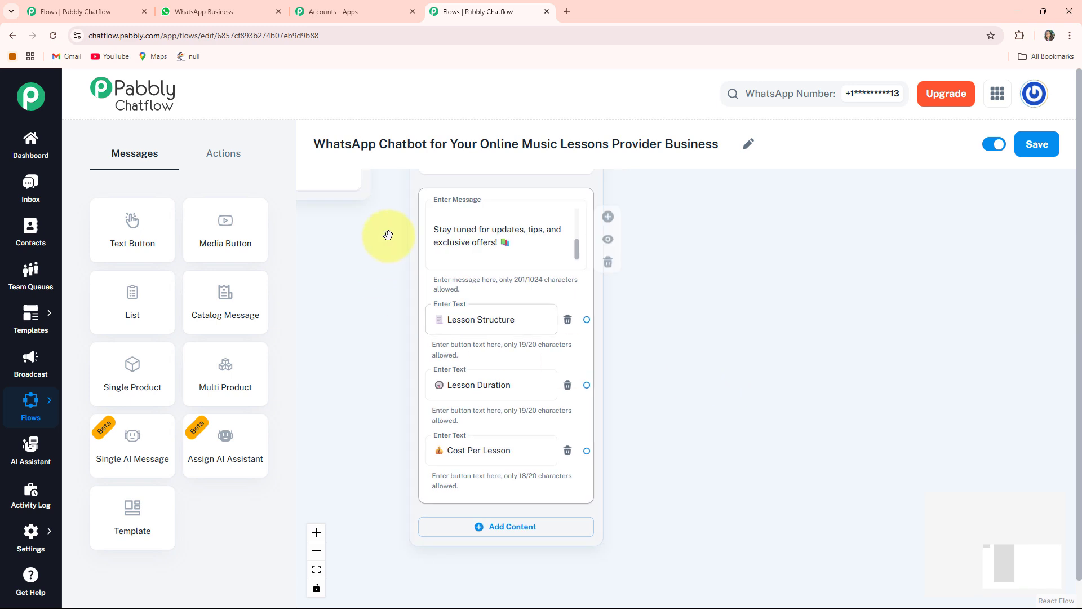
left_click_drag(648, 338, 611, 341)
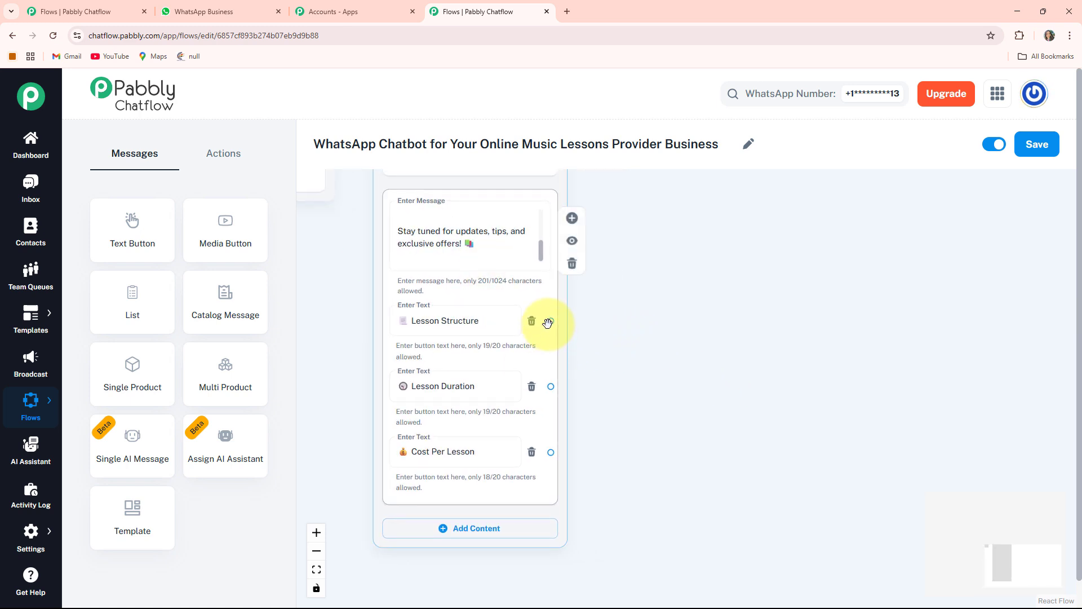
left_click_drag(551, 321, 645, 227)
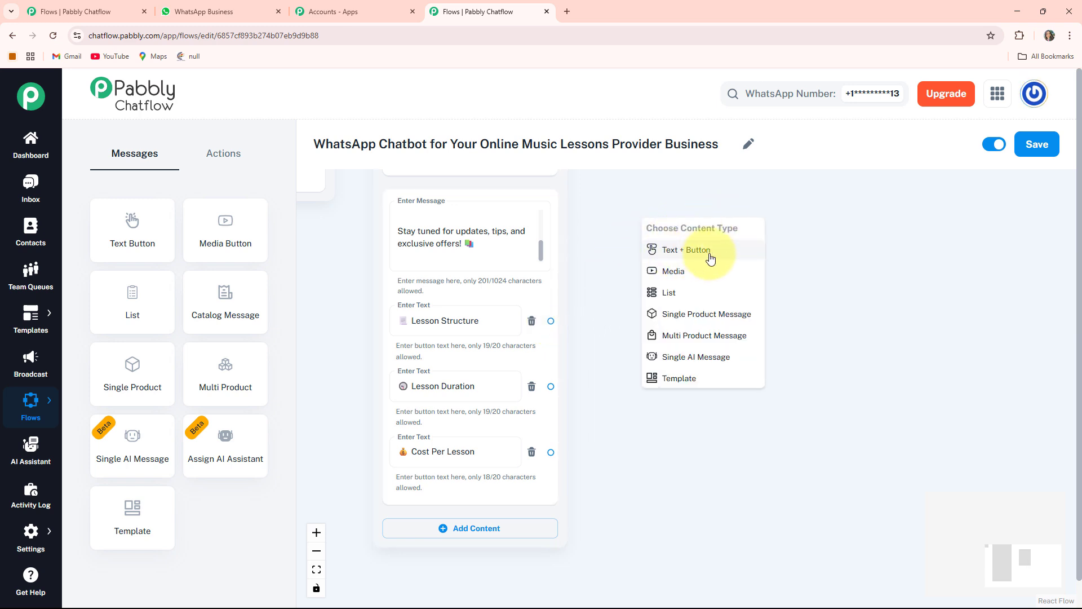
left_click(711, 252)
left_click_drag(713, 251, 705, 211)
- Fill the Lesson Structure reply with the prepared text ending "*We'll share more information to your mail *$Email*"
left_click_drag(901, 344, 814, 370)
left_click(648, 265)
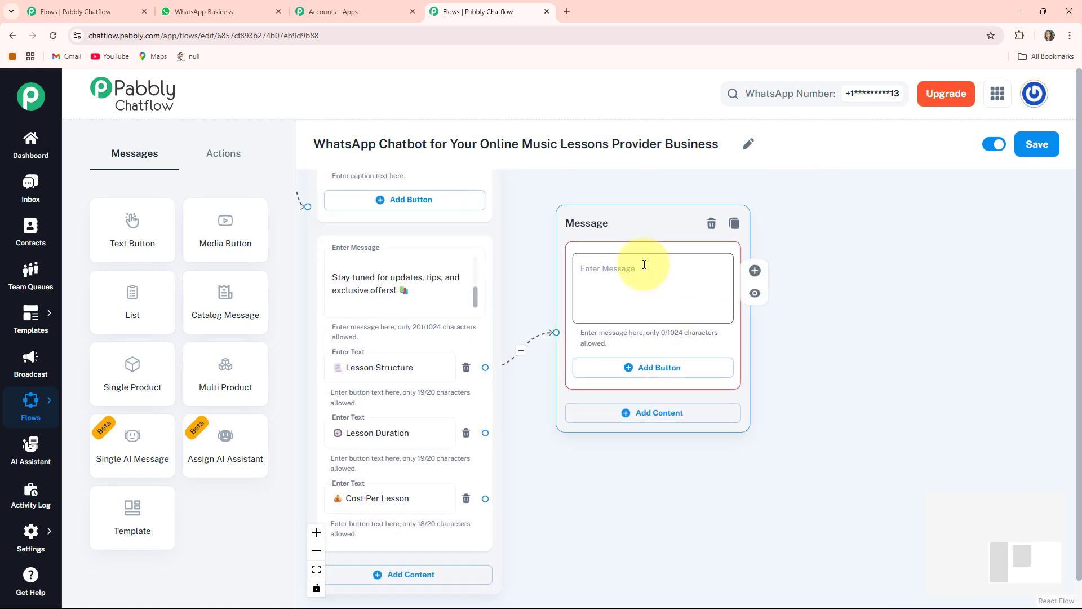
key("ctrl+v")
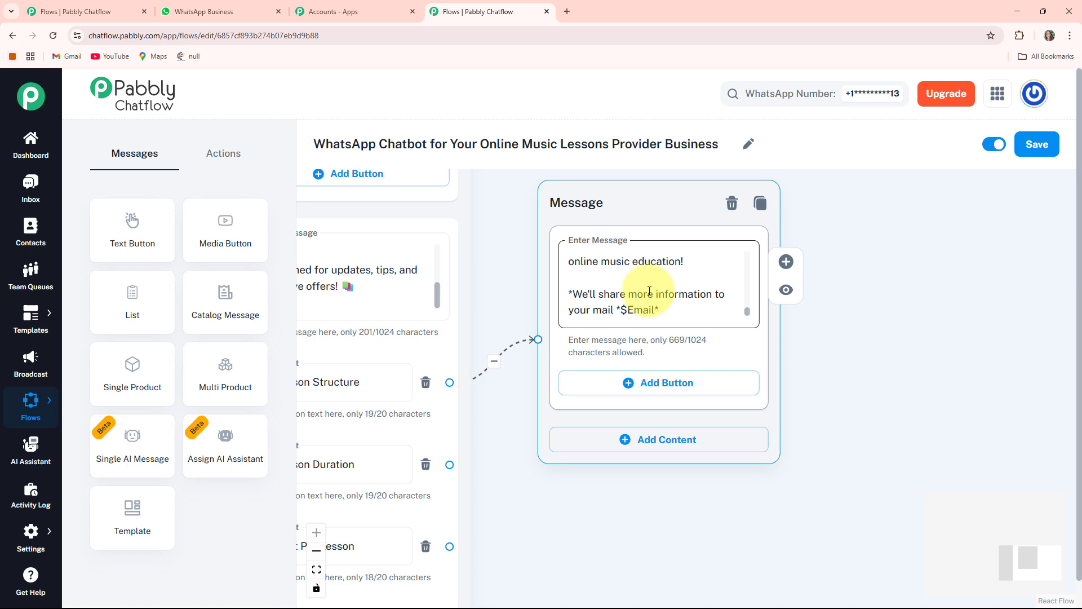
- Connect "Lesson Duration" to a new Text + Button message with the prepared text ending "can be adjusted based on your goals and progress"
left_click_drag(539, 512, 624, 421)
scroll(659, 387, "down", 3)
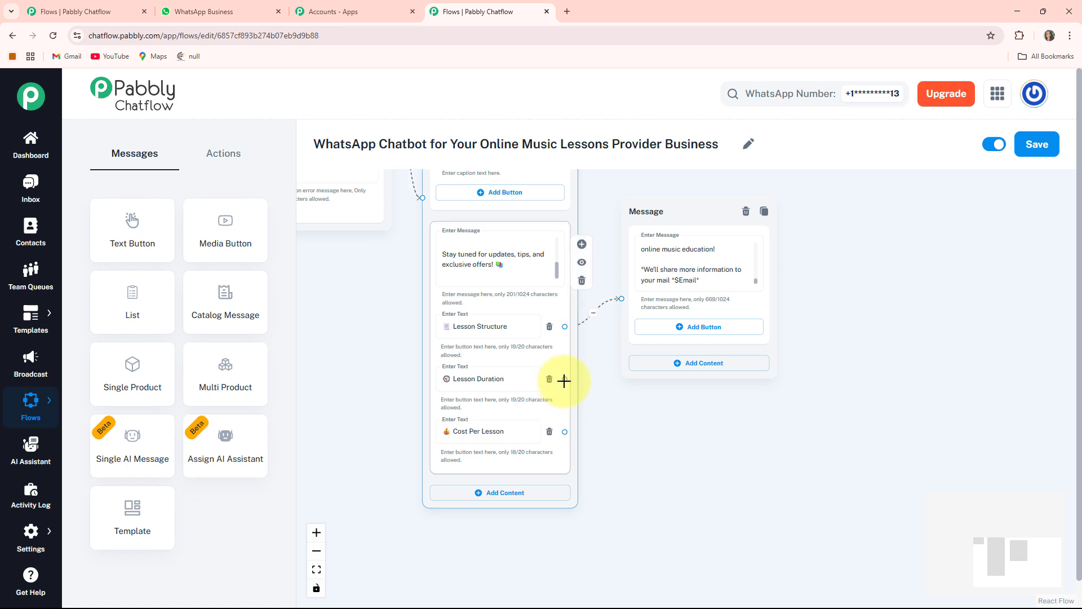
left_click_drag(565, 381, 846, 309)
left_click(881, 407)
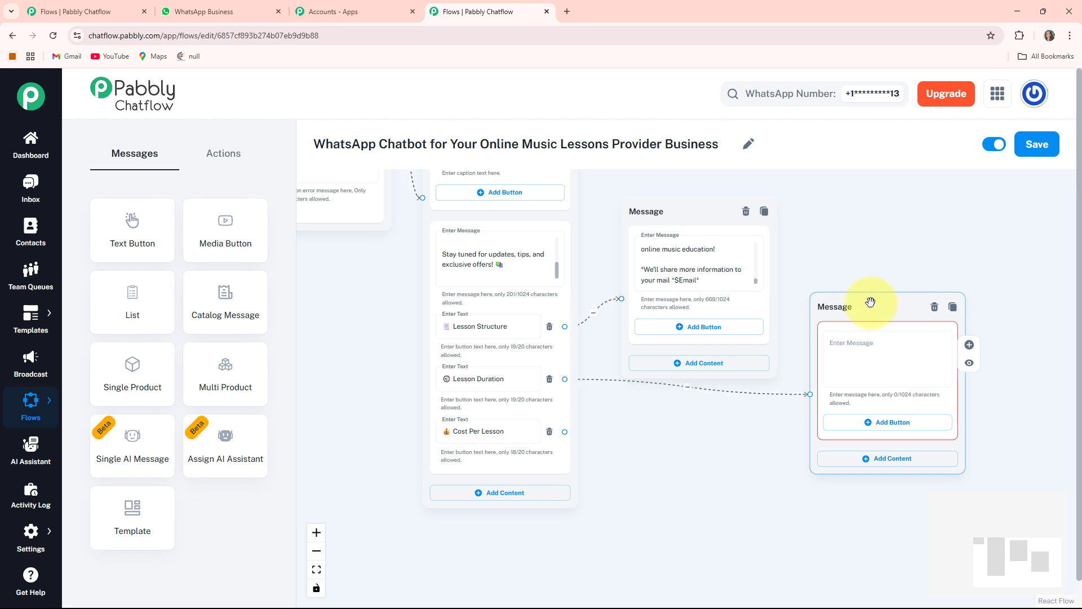
key("ctrl+v")
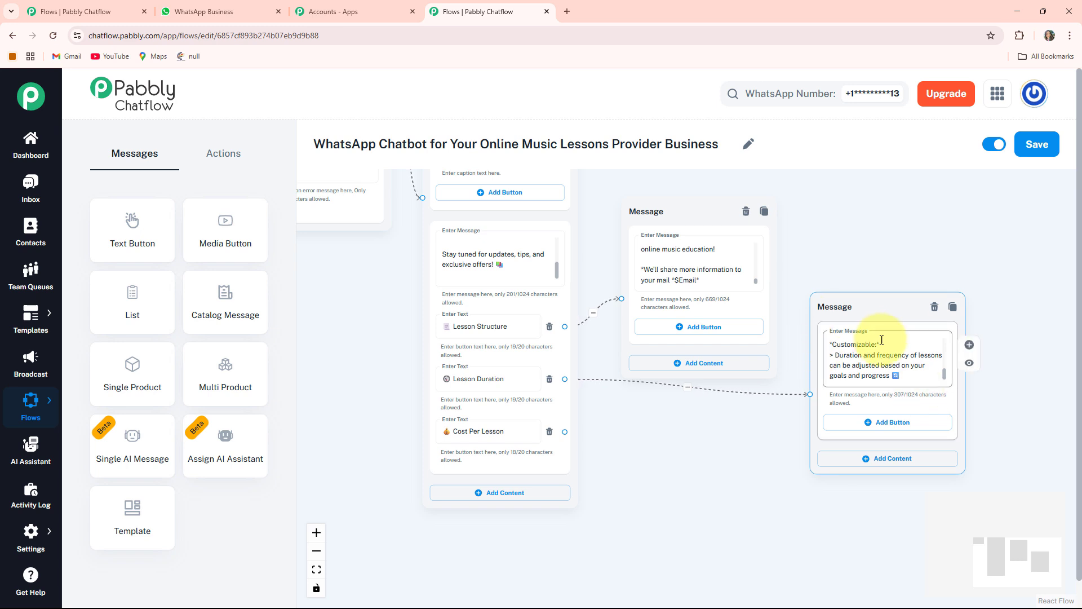
- Connect "Cost Per Lesson" to a new Text + Button message with the prepared text ending "Contact us for a custom quote and to discuss payment options"
left_click_drag(689, 478, 667, 415)
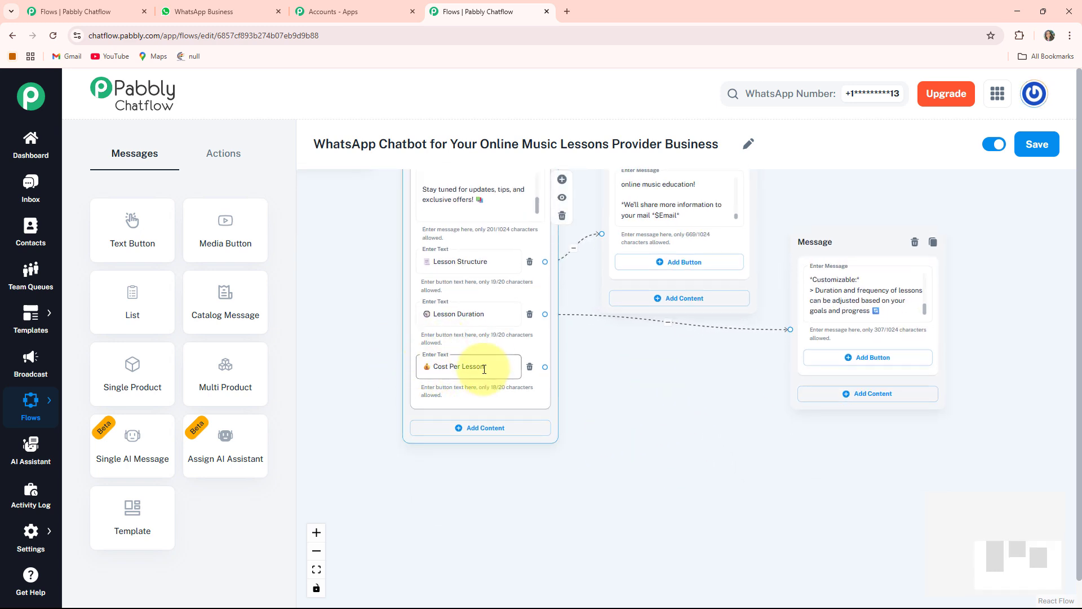
left_click_drag(804, 234, 810, 199)
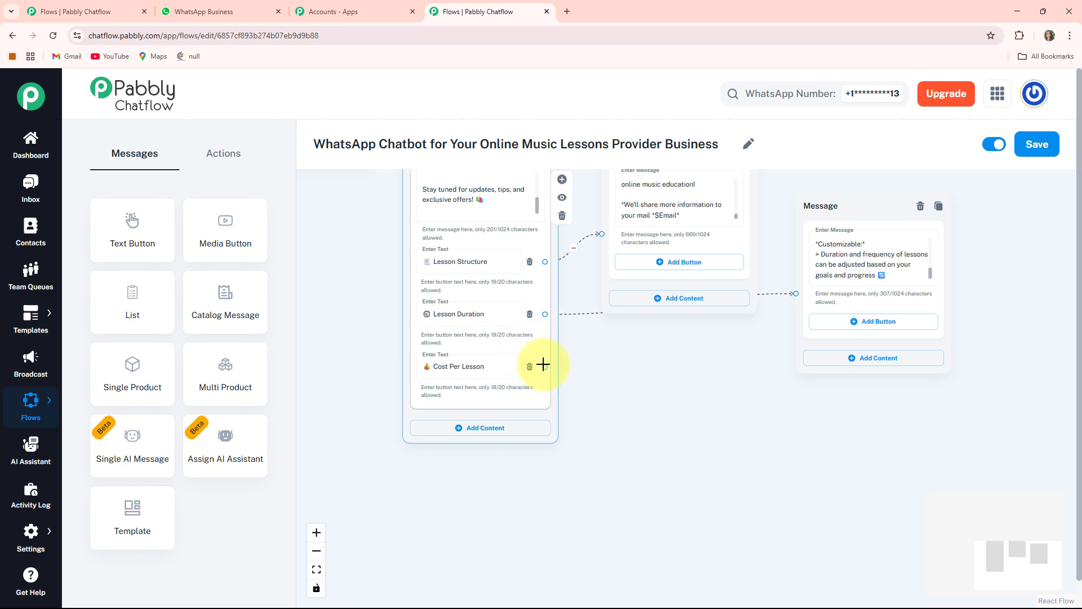
left_click_drag(545, 367, 665, 411)
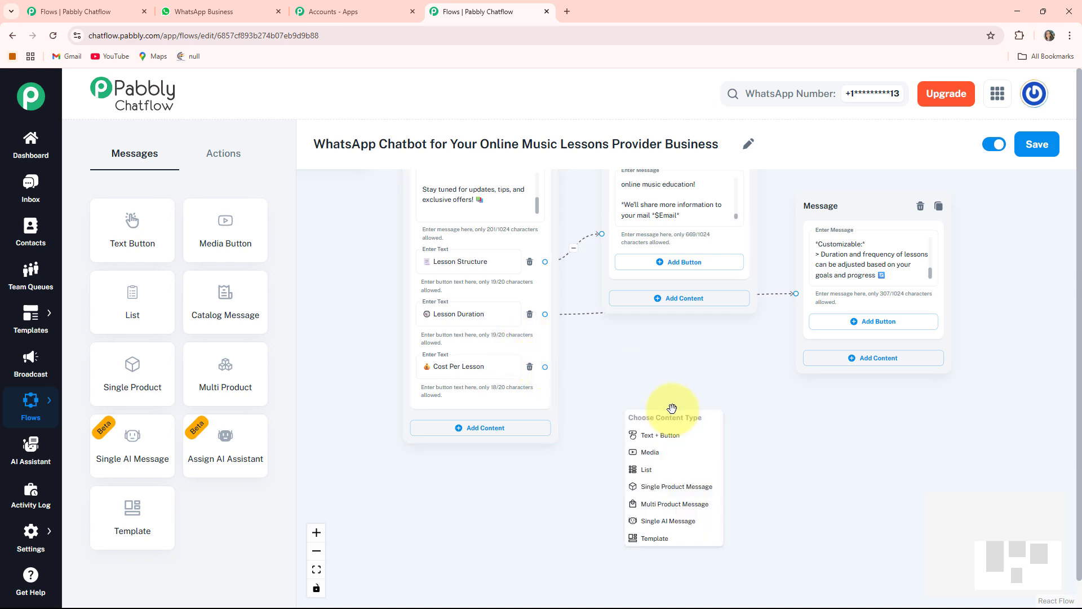
left_click(672, 439)
left_click_drag(684, 430, 674, 350)
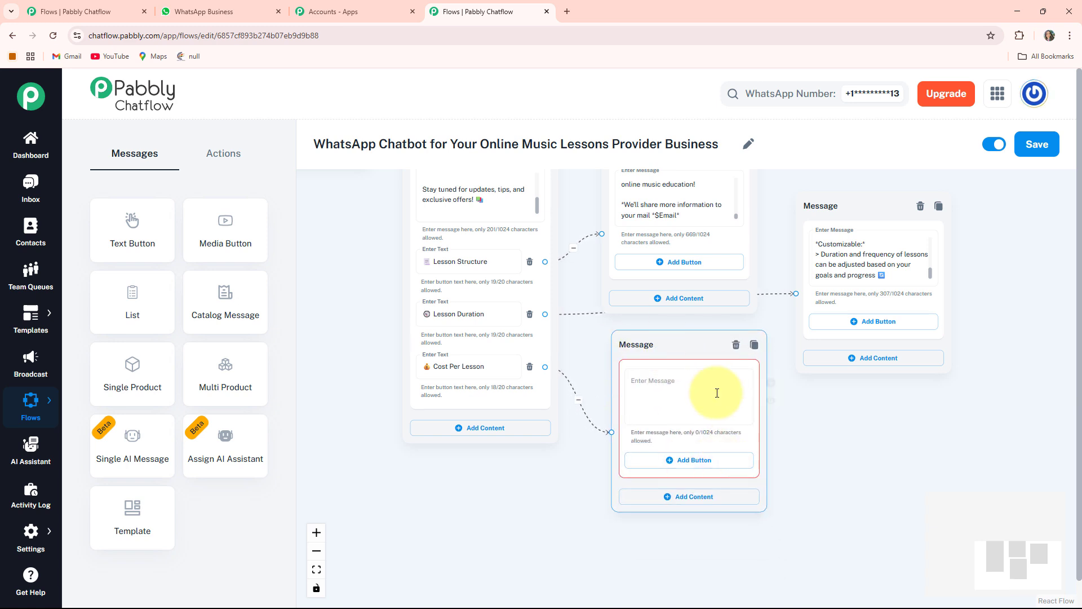
left_click(661, 395)
key("ctrl+v")
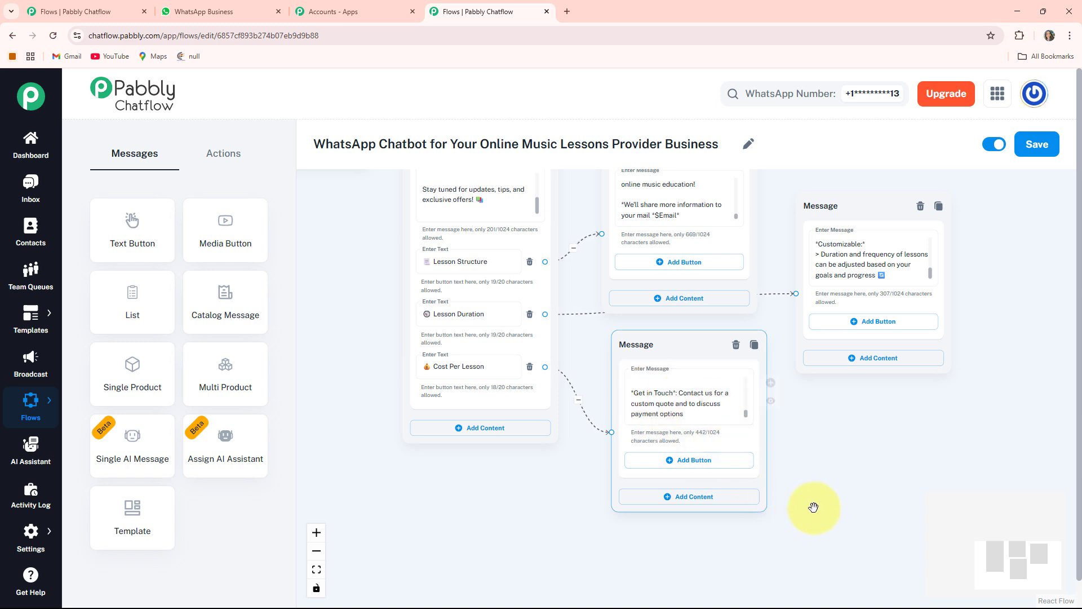
- Add a "Contact Details 📞" button to the cost message and connect it to a new message ending "from the comfort of home!"
left_click_drag(814, 506, 774, 425)
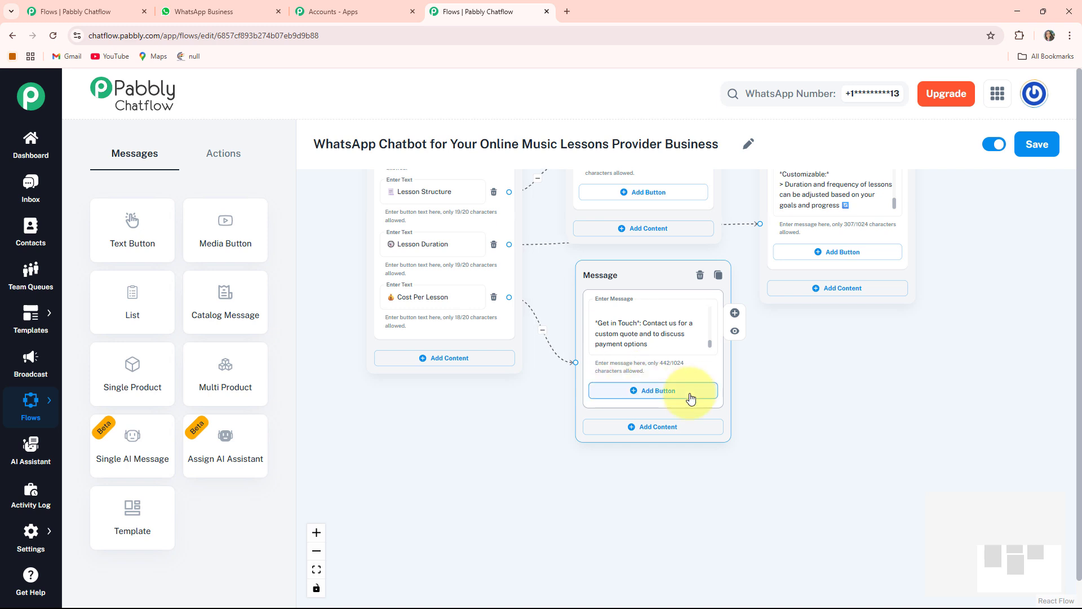
left_click(642, 396)
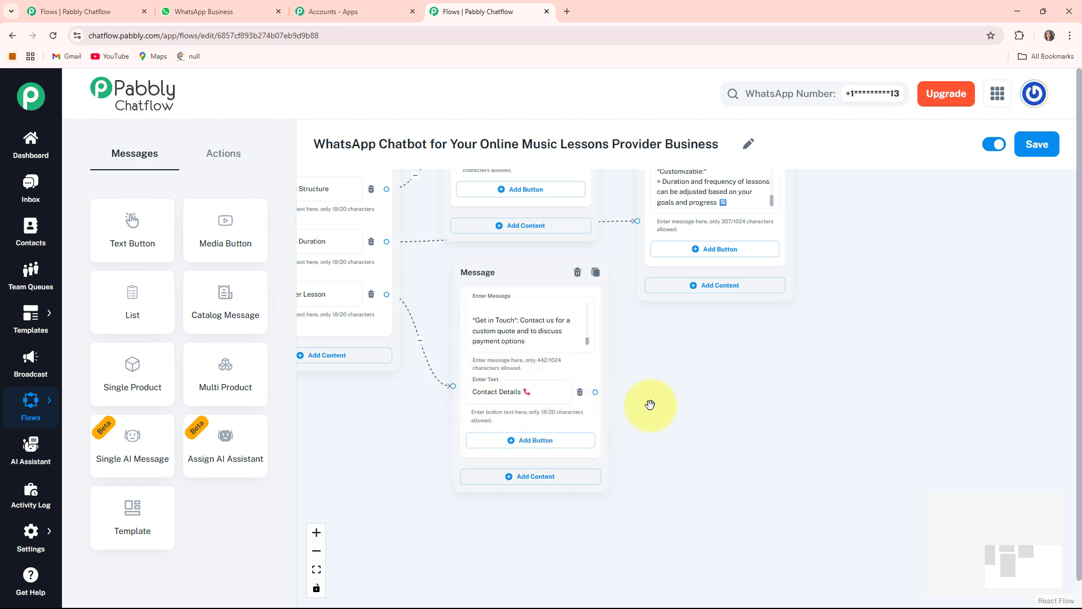
left_click_drag(650, 405, 621, 440)
left_click_drag(553, 426, 753, 321)
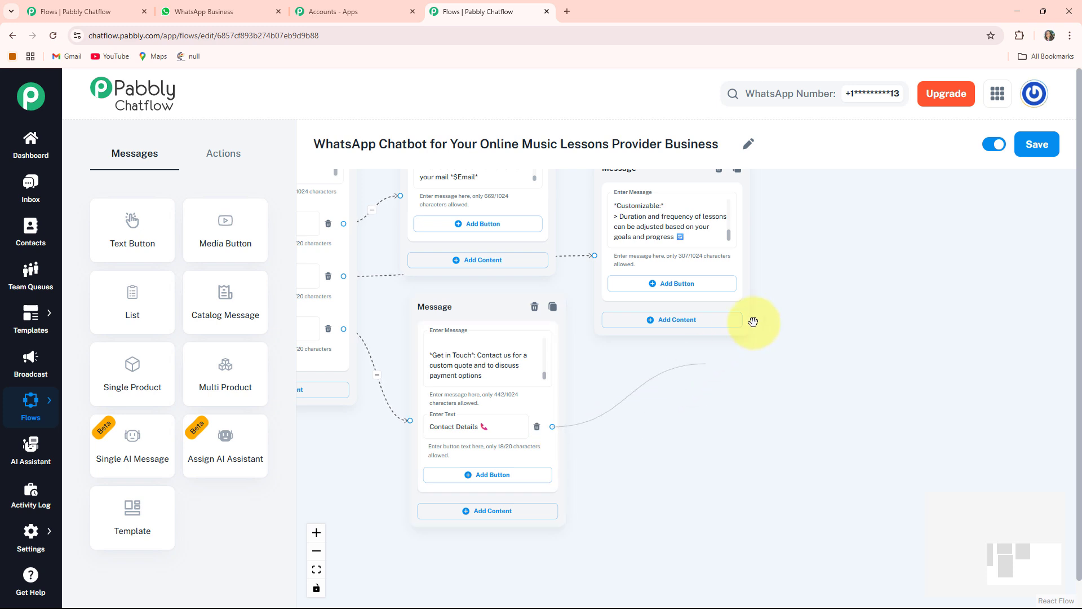
left_click_drag(808, 290, 765, 293)
left_click(784, 319)
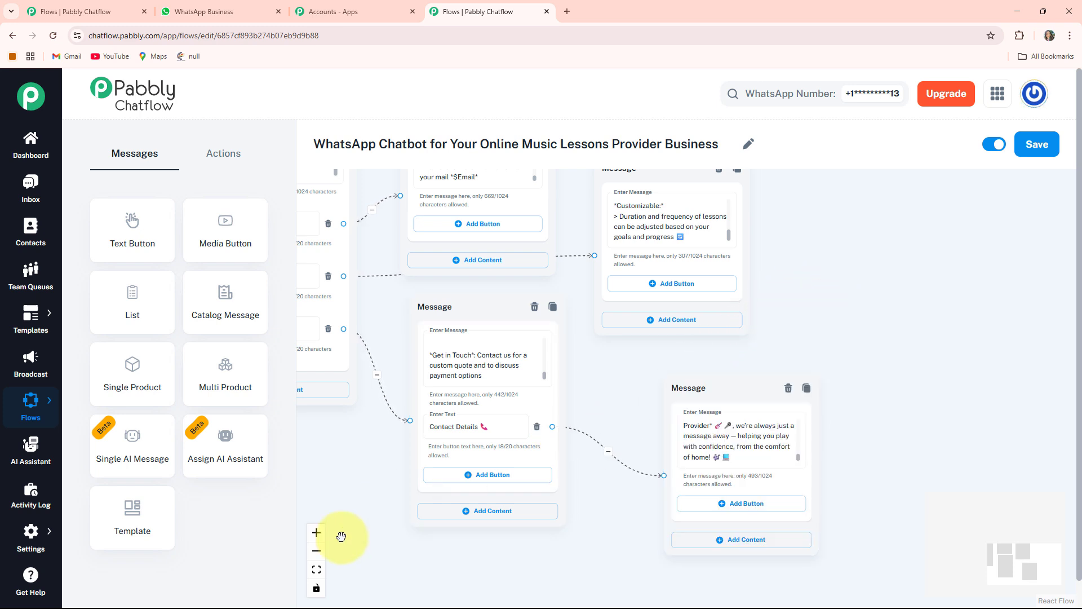
- Fit the whole chatbot flow on the canvas and save it
left_click(316, 570)
left_click_drag(434, 461, 367, 471)
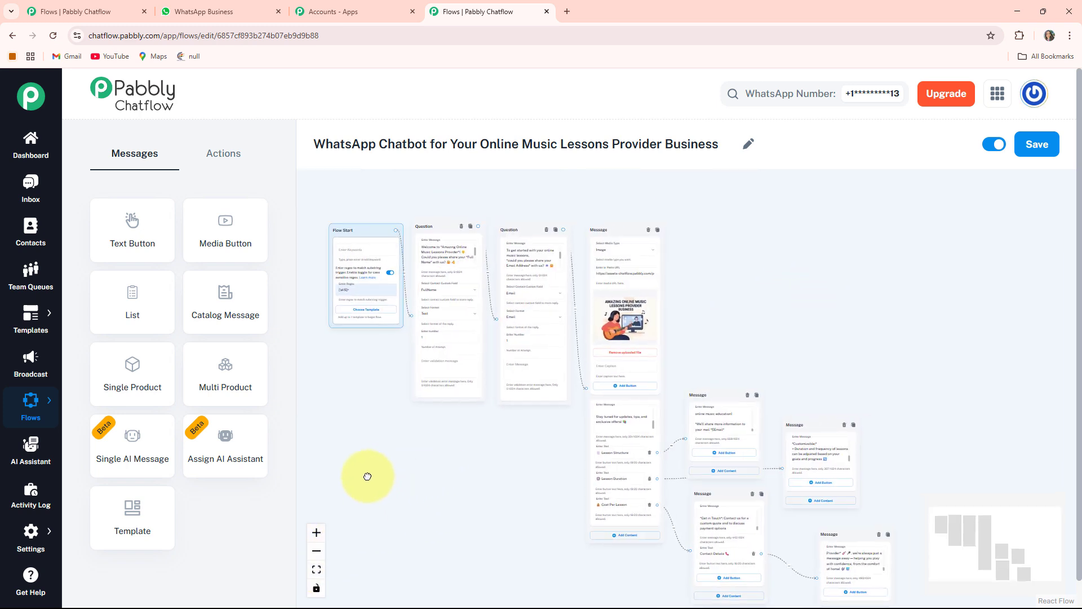
left_click(612, 494)
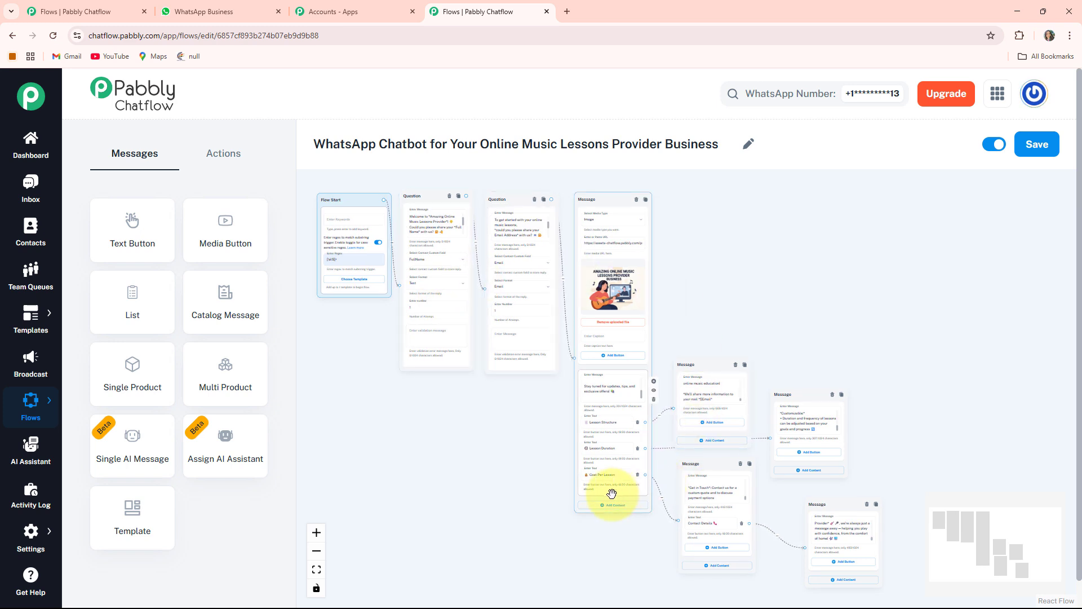
left_click(468, 508)
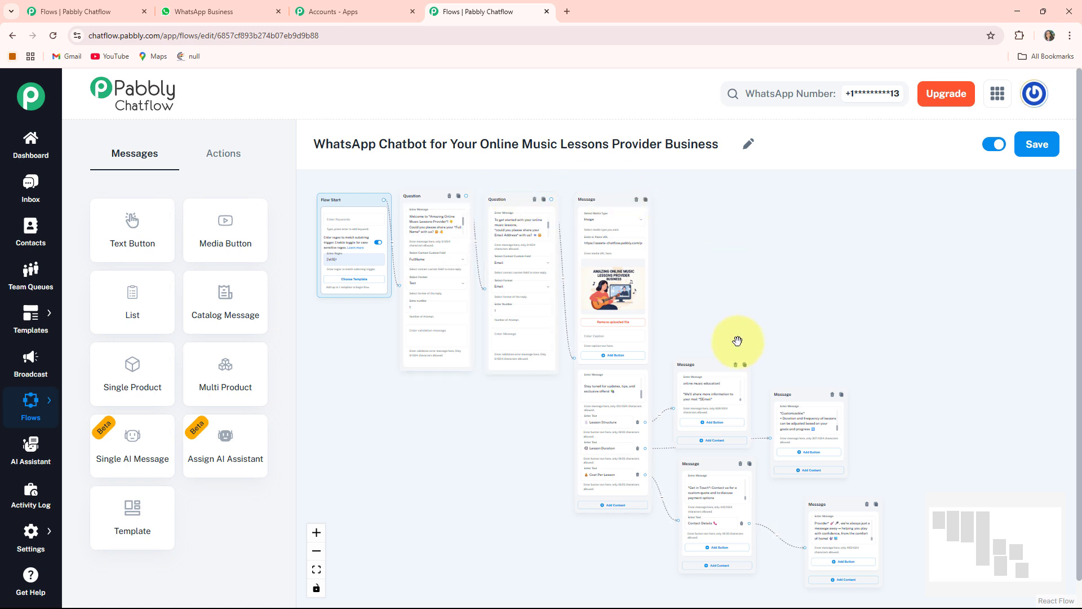
left_click(1044, 158)
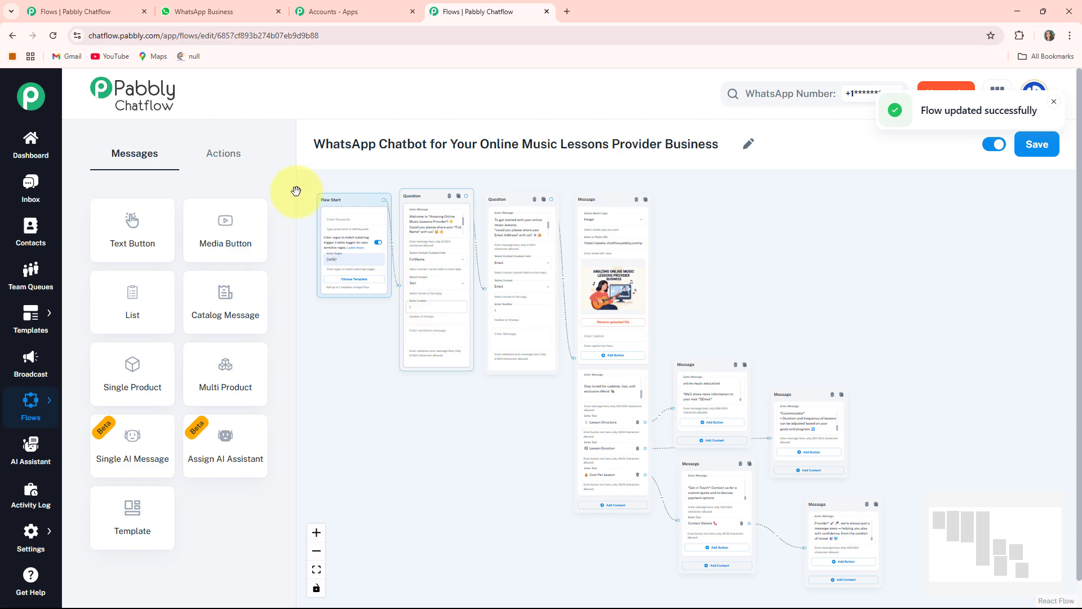
- Switch to WhatsApp Web and review the test chat with Online Music Lesson Provider, from the greeting through the lesson structure and cost replies
left_click(229, 12)
scroll(717, 391, "up", 1)
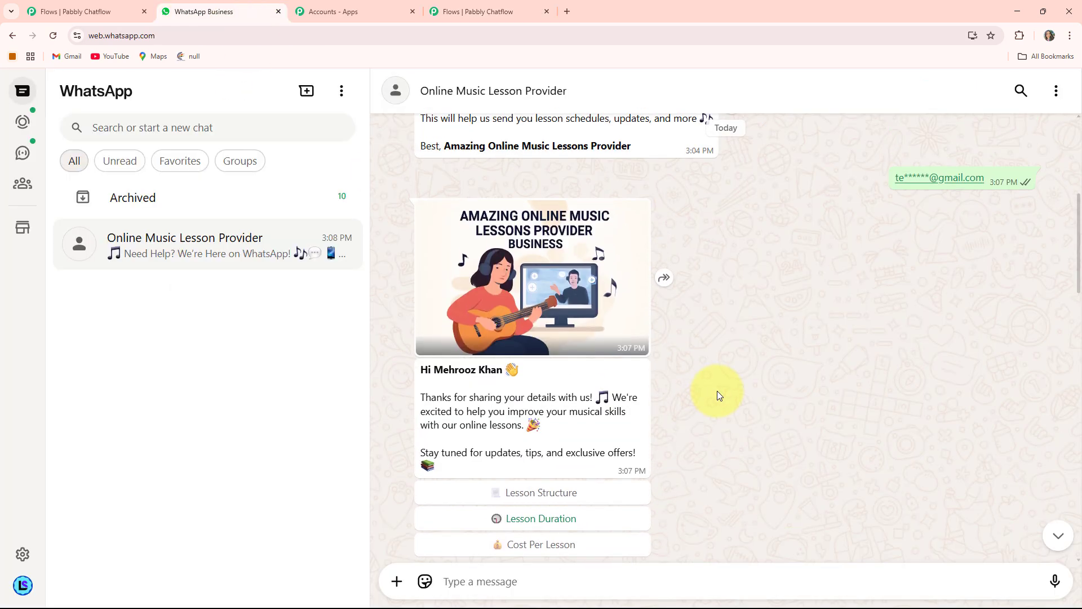
scroll(717, 390, "down", 4)
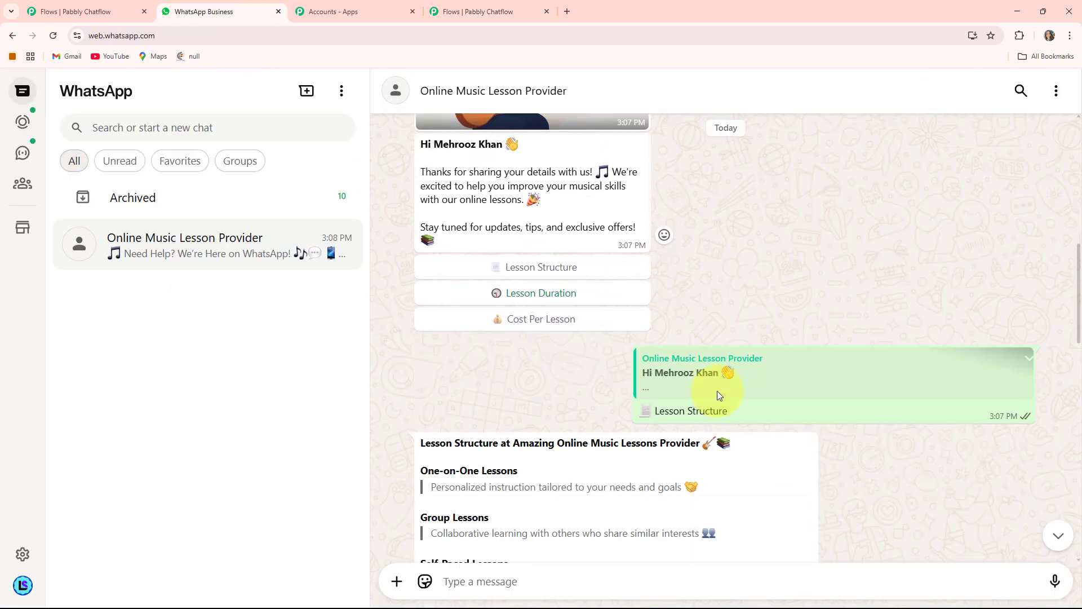
scroll(718, 395, "down", 2)
scroll(718, 395, "up", 2)
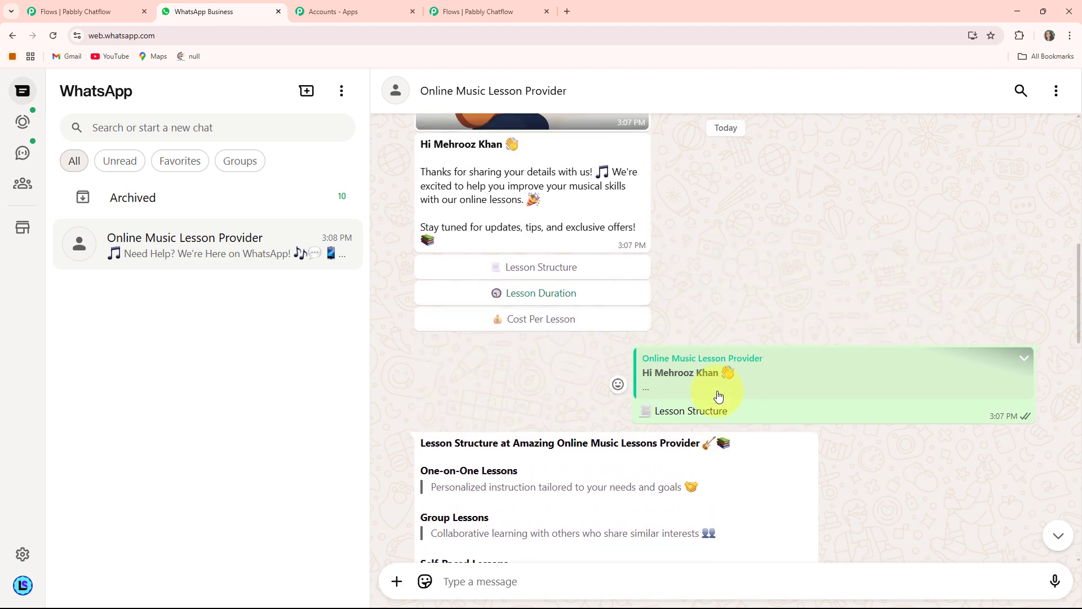
scroll(717, 394, "down", 4)
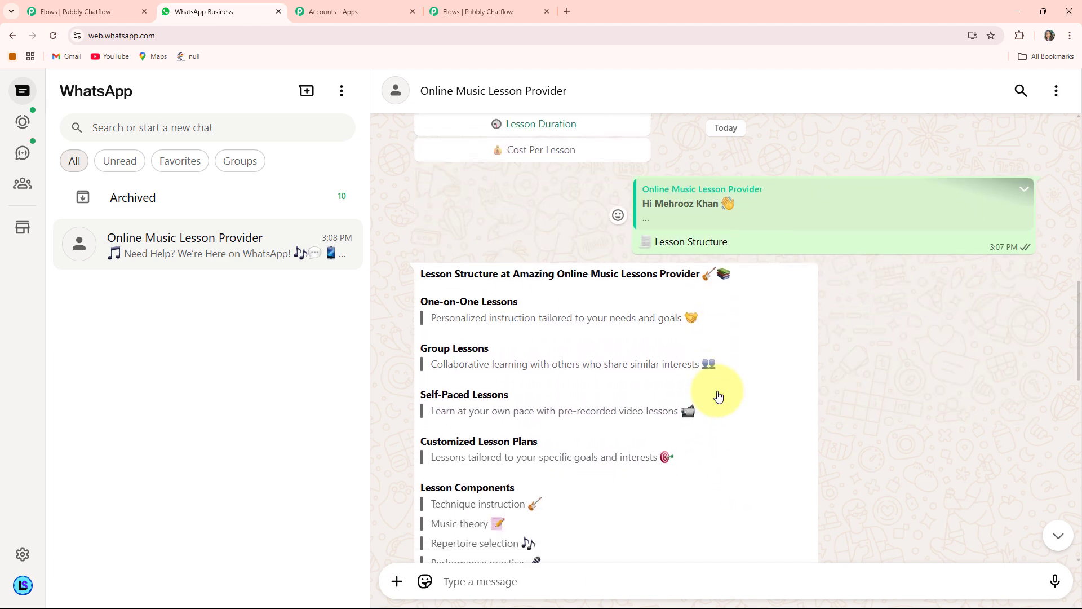
scroll(718, 395, "down", 15)
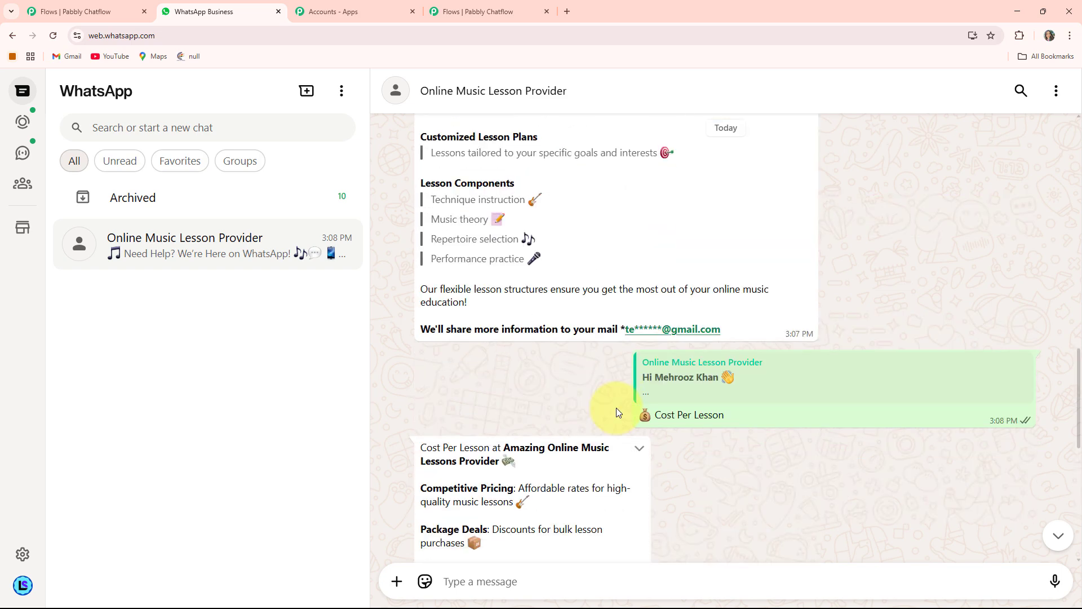
scroll(652, 410, "up", 10)
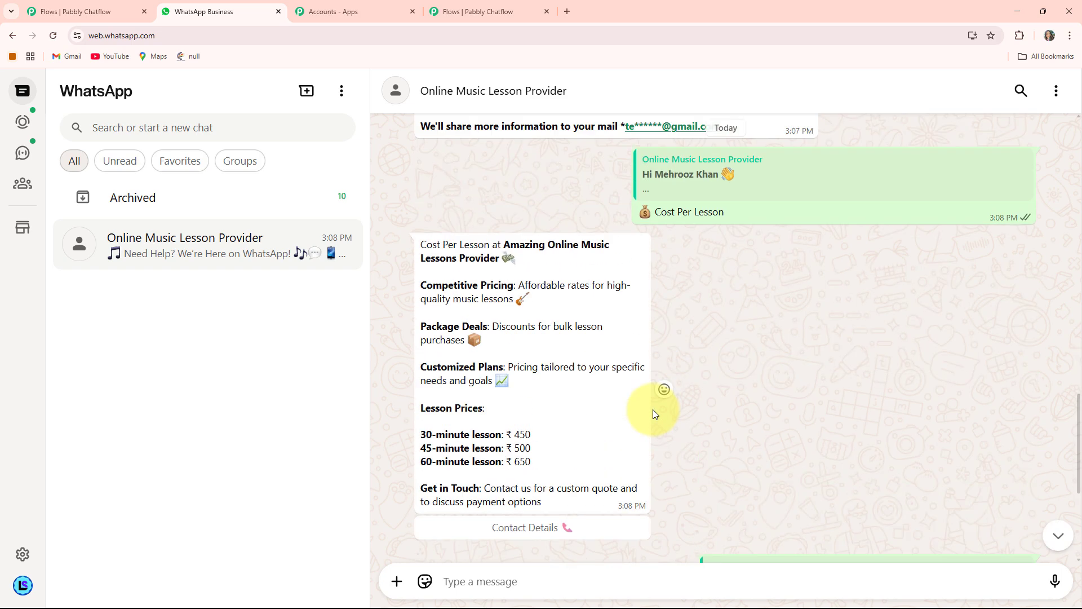
scroll(653, 412, "up", 3)
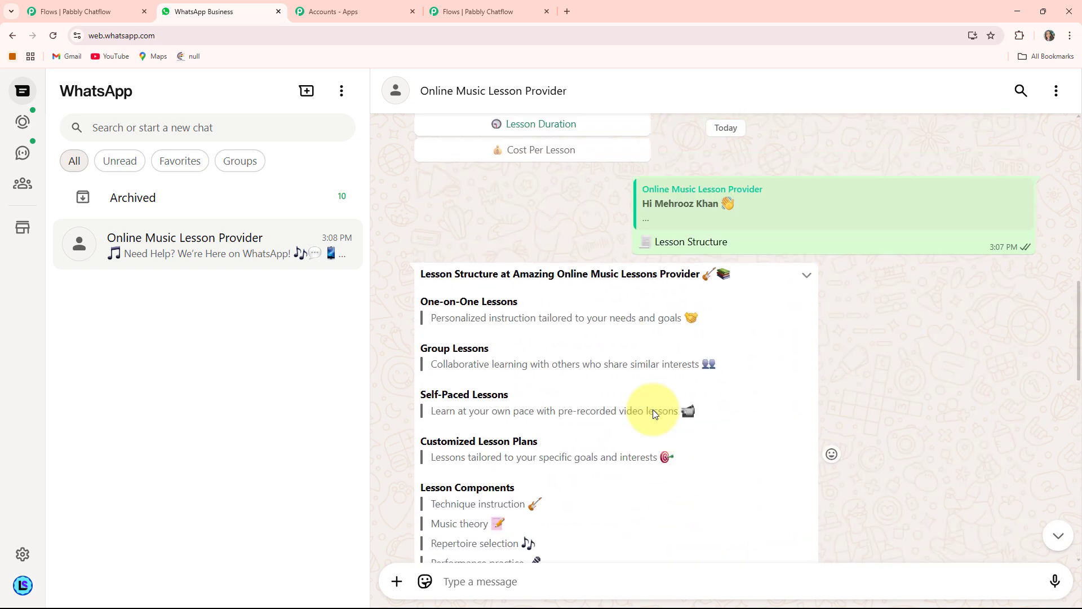
scroll(653, 409, "up", 3)
scroll(654, 409, "up", 5)
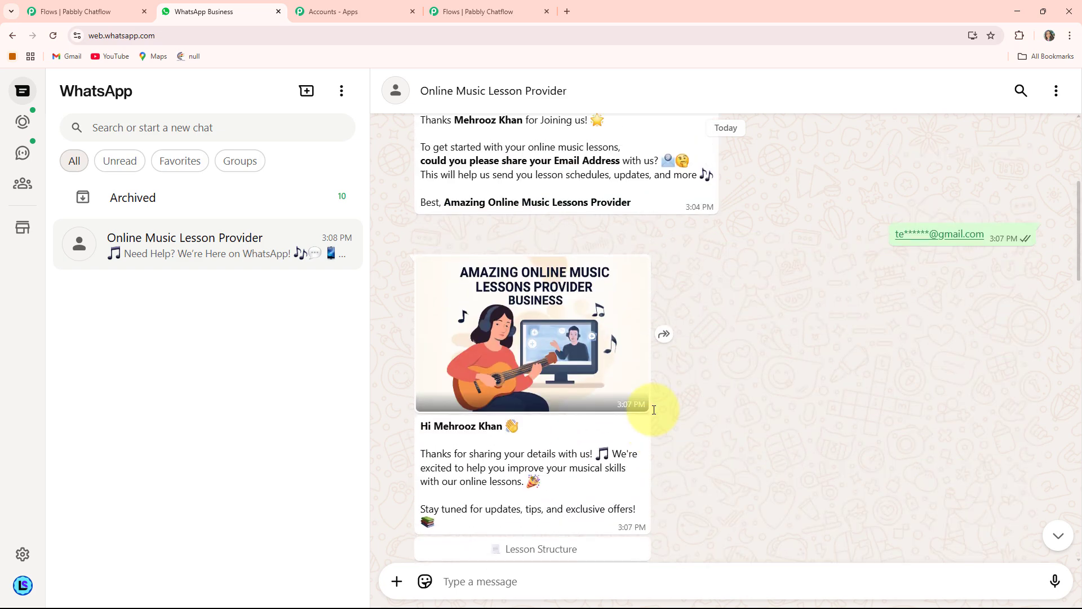
scroll(654, 410, "up", 5)
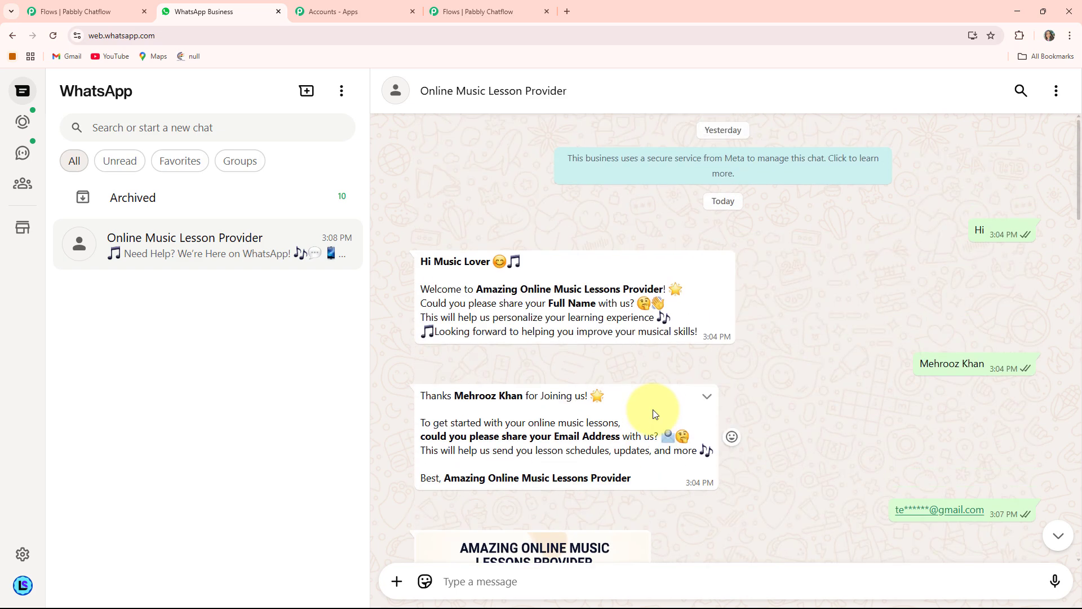